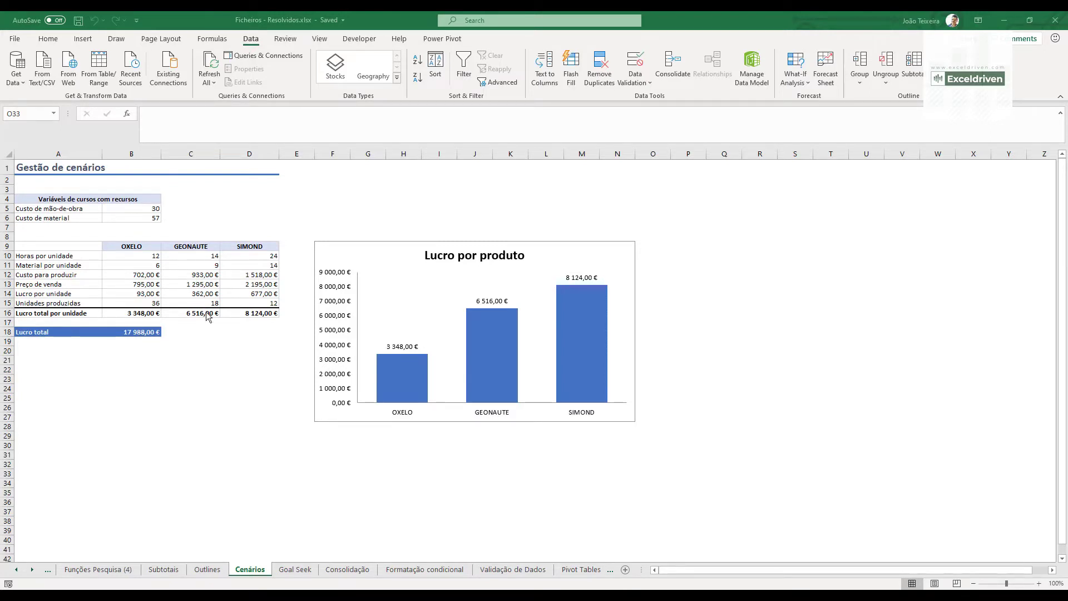
# - Enter the scratch values 150, 200 and 300 down column Q
pyautogui.click(735, 236)
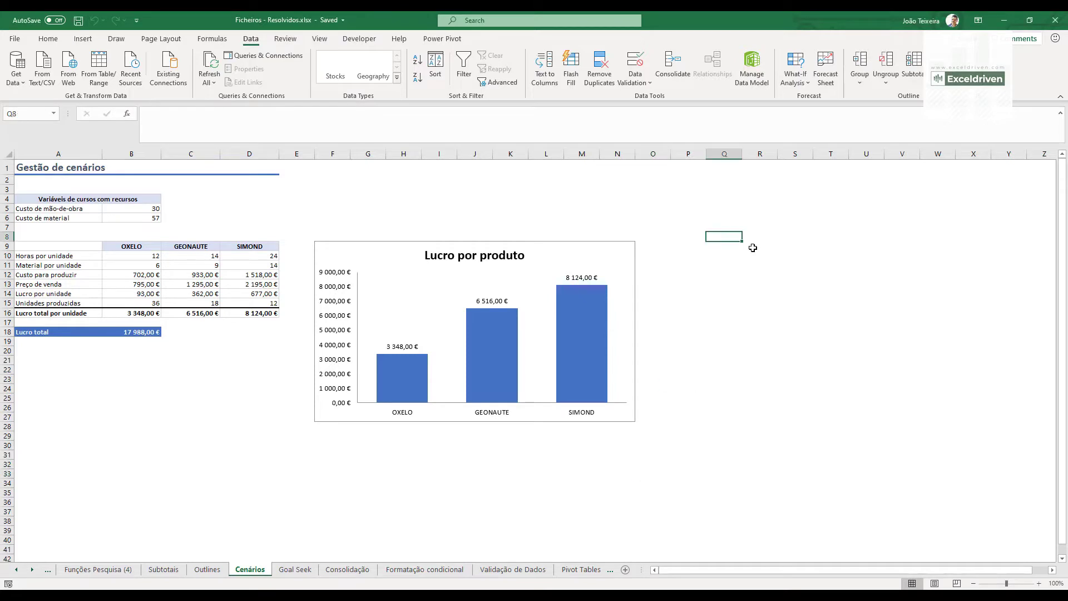
pyautogui.write('150')
pyautogui.press('Return')
pyautogui.write('2')
pyautogui.press('Return')
pyautogui.write('300')
pyautogui.press('Return')
pyautogui.press('Return')
# - Total the three values with =SUM(Q8:Q10) in Q12
pyautogui.write('=SUM(')
pyautogui.moveTo(728, 236); pyautogui.dragTo(728, 256)
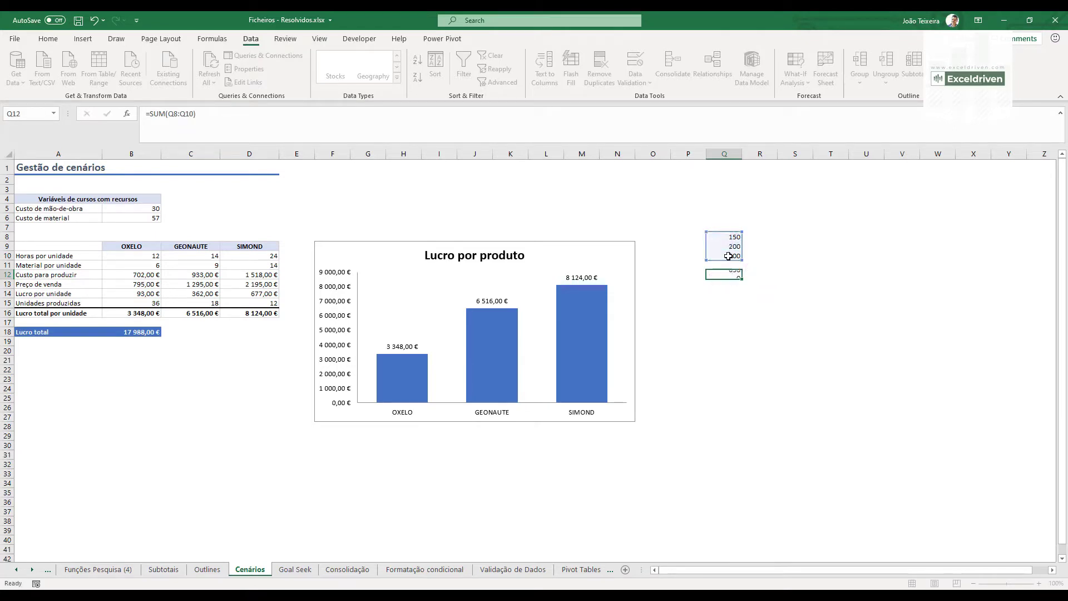
pyautogui.press('Return')
pyautogui.click(725, 274)
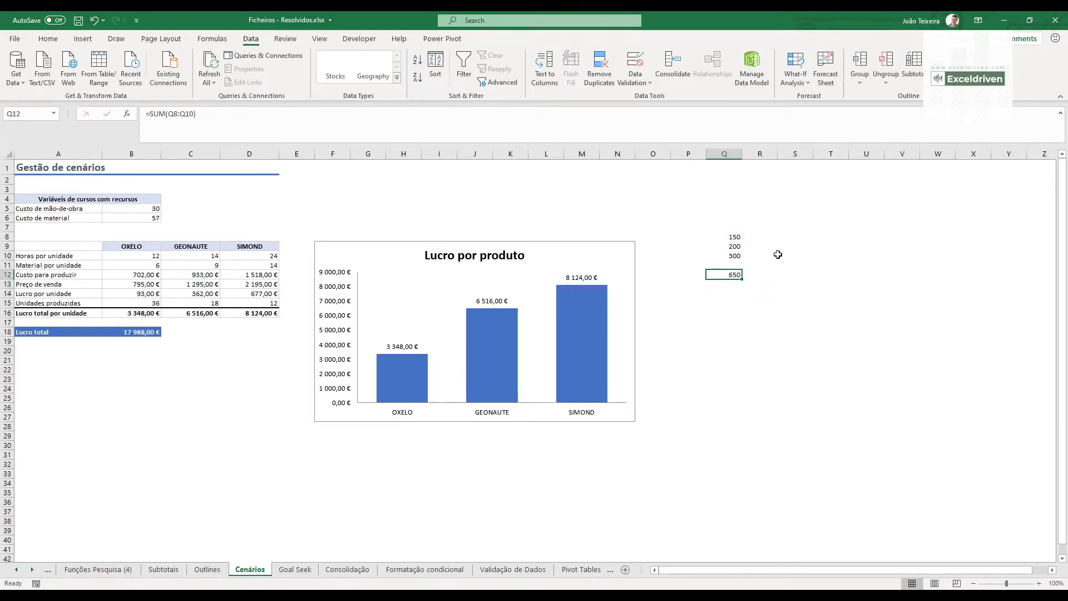
pyautogui.scroll(3, 772, 241)
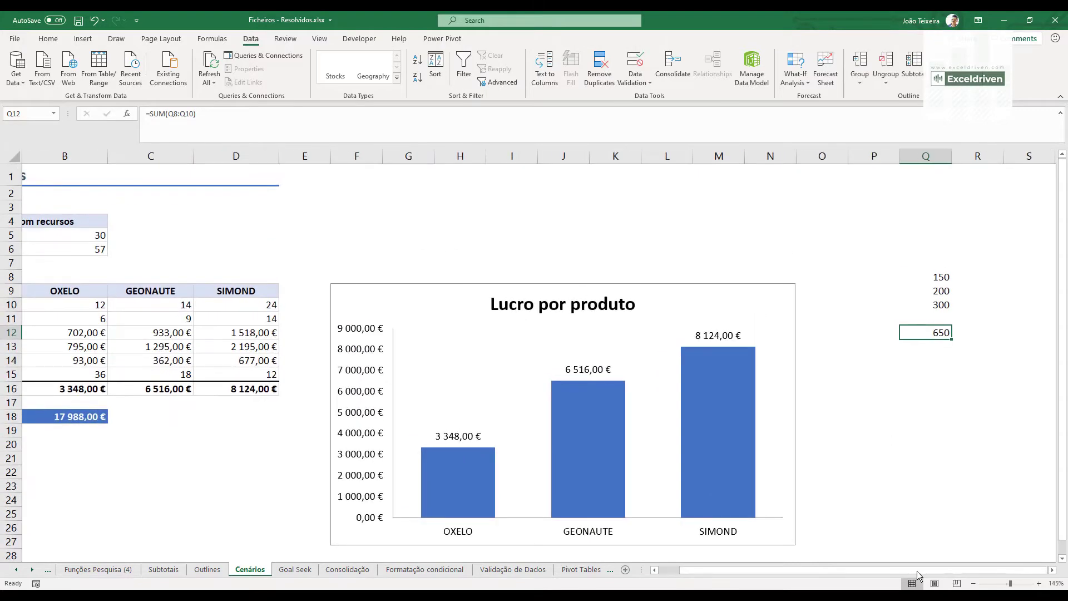
pyautogui.hscroll(2, 913, 375)
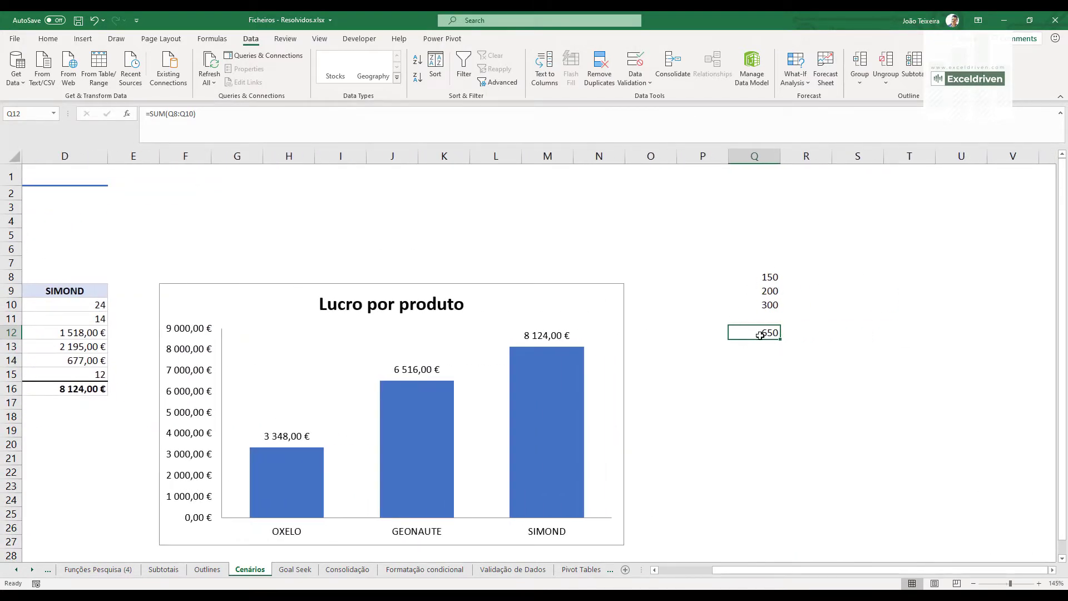
# - Change the first value to 200, then 300, so the total becomes 700 and then 800
pyautogui.click(766, 277)
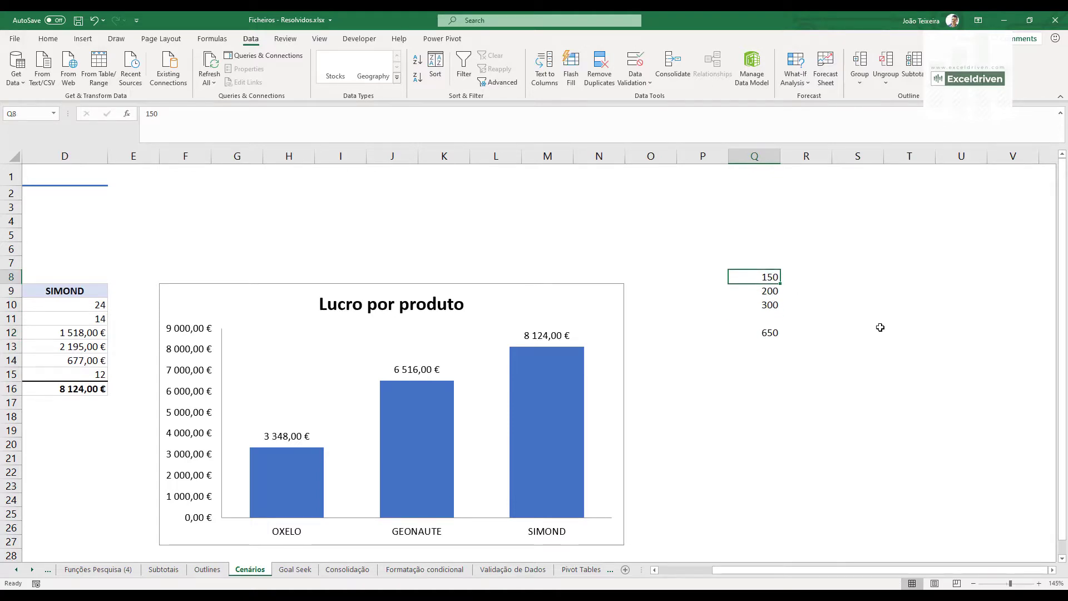
pyautogui.write('200')
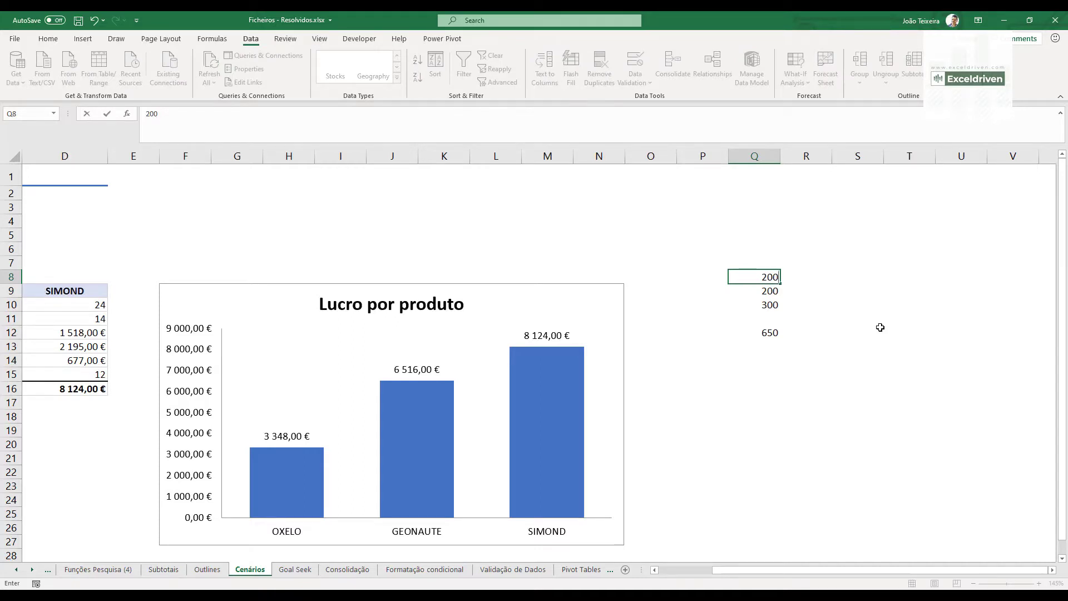
pyautogui.press('Return')
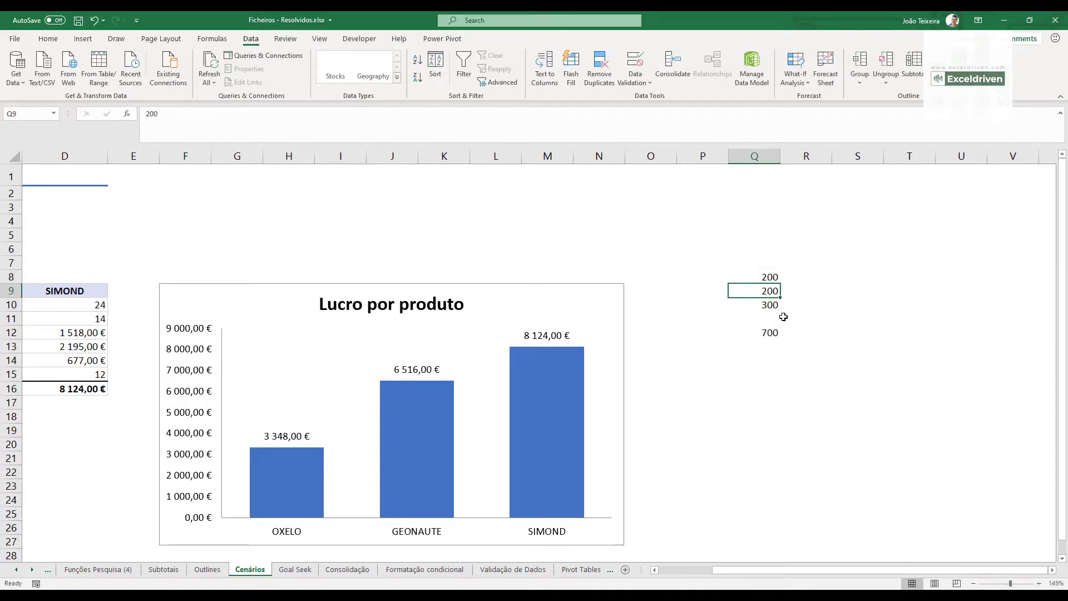
pyautogui.click(770, 333)
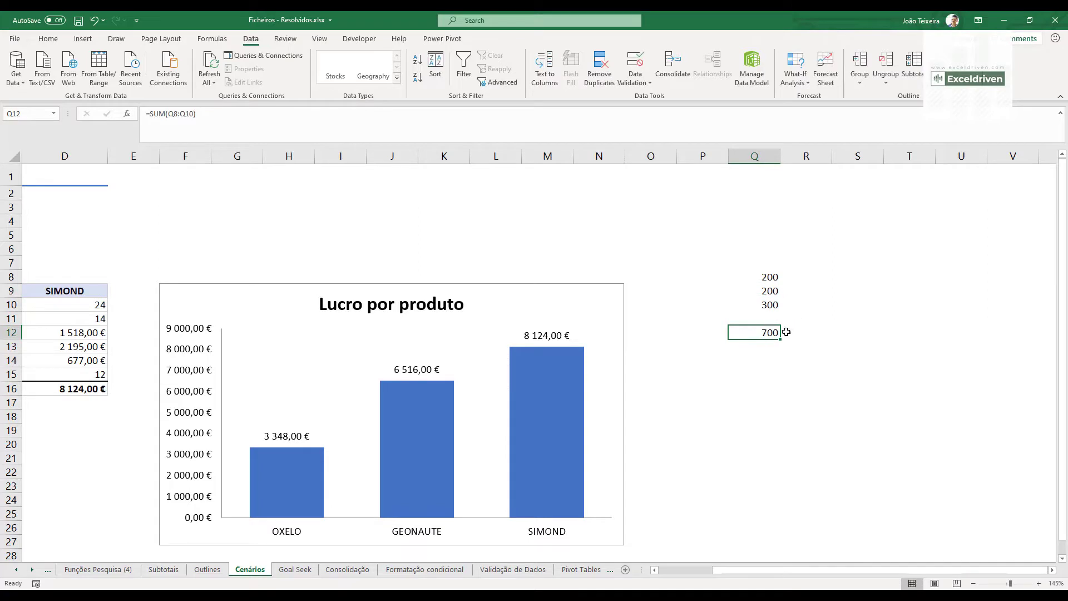
pyautogui.click(774, 277)
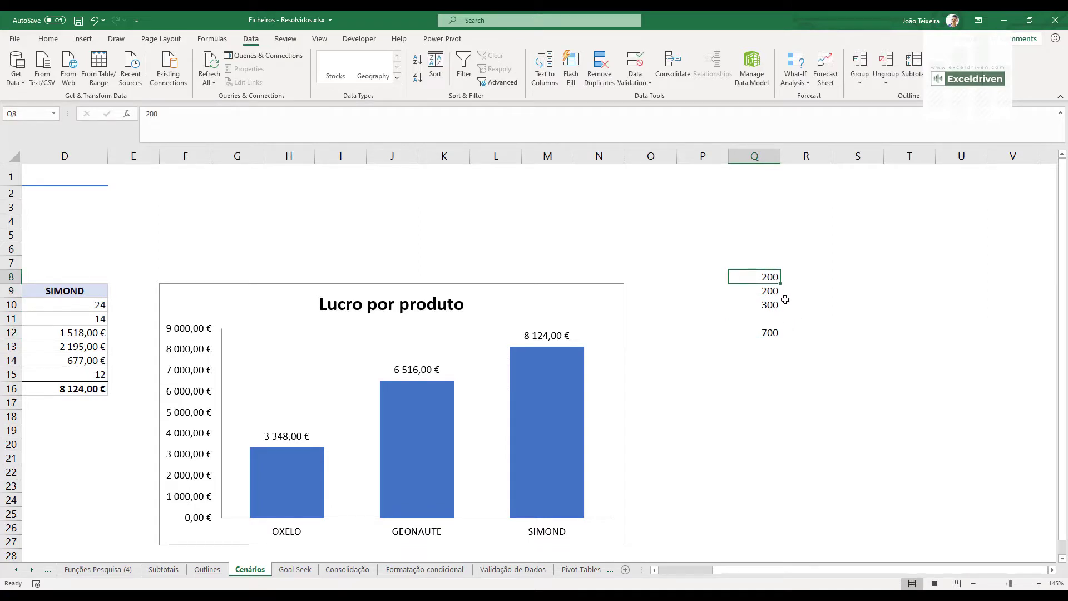
pyautogui.write('300')
pyautogui.press('Return')
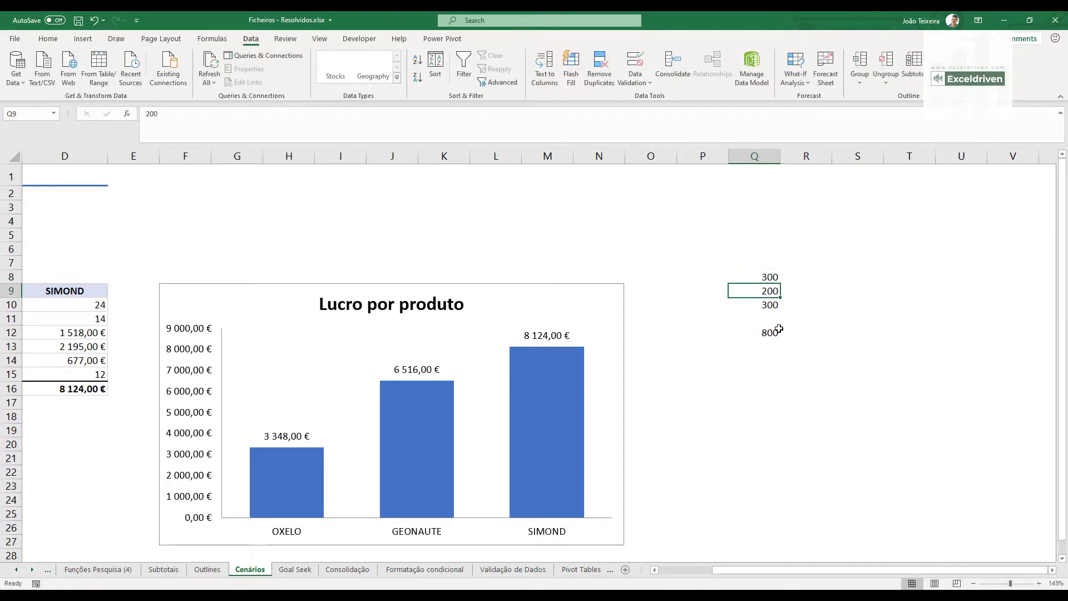
pyautogui.click(770, 338)
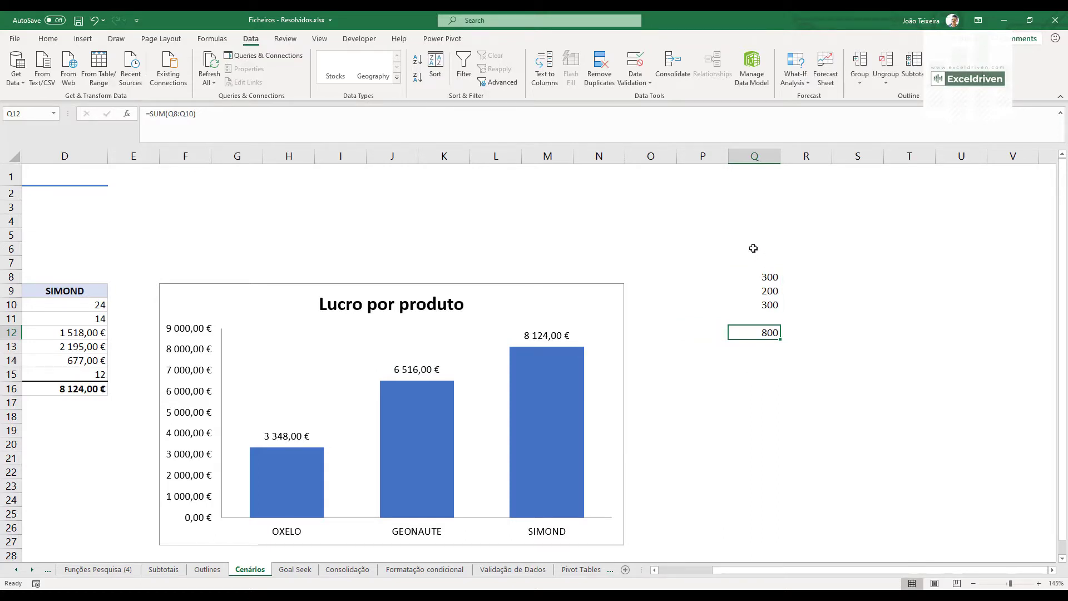
# - Delete the scratch numbers in Q6:Q12 and scroll back to the cost table
pyautogui.moveTo(753, 248); pyautogui.dragTo(760, 337)
pyautogui.press('Delete')
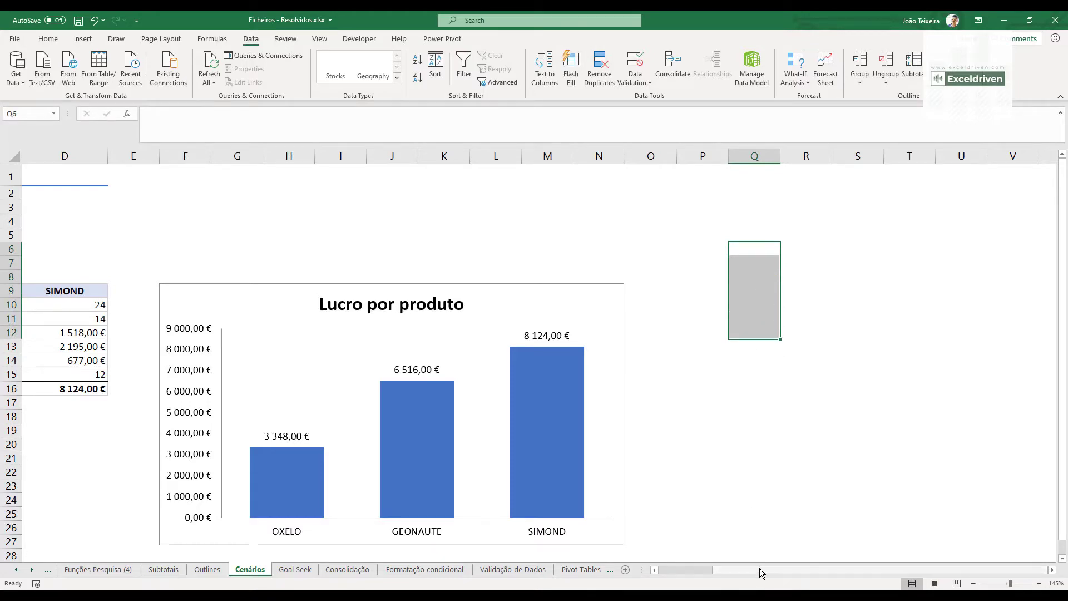
pyautogui.hscroll(-3, 759, 569)
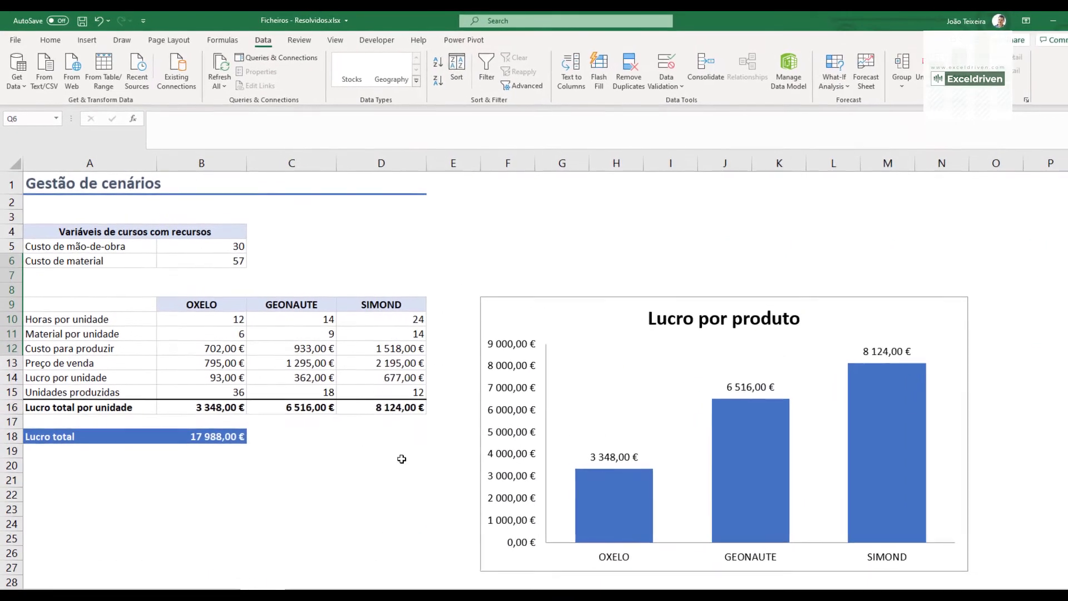
pyautogui.click(395, 476)
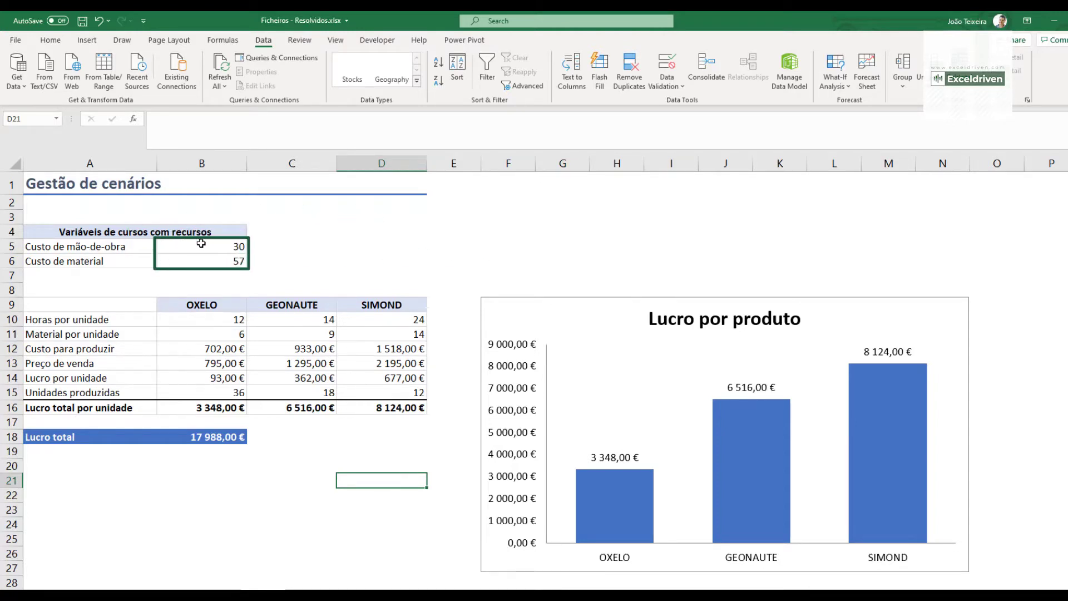
pyautogui.click(201, 247)
pyautogui.click(189, 264)
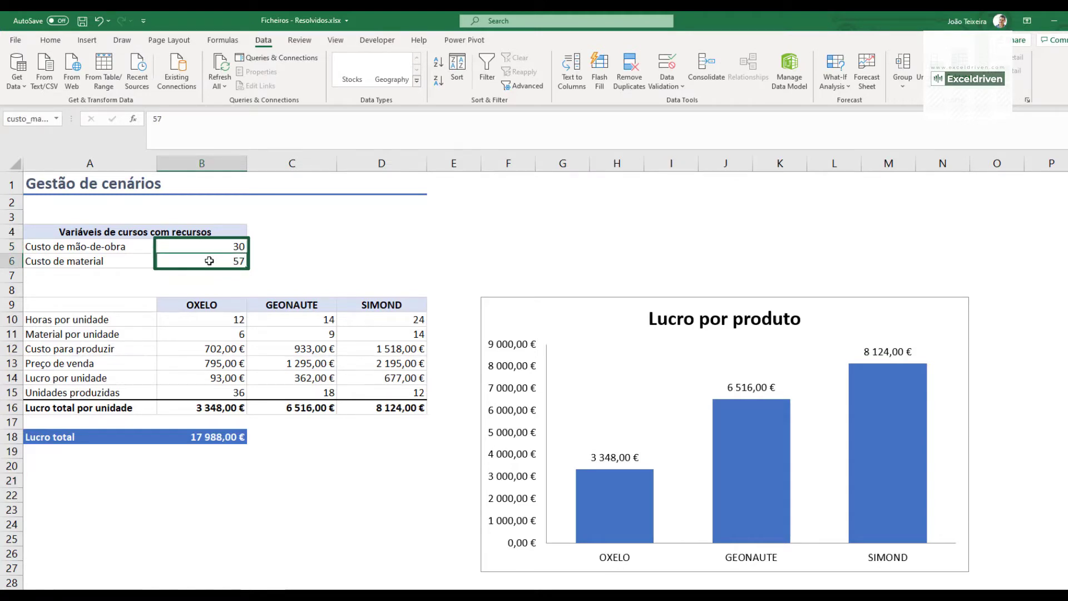
pyautogui.press('Return')
pyautogui.click(193, 258)
pyautogui.click(217, 319)
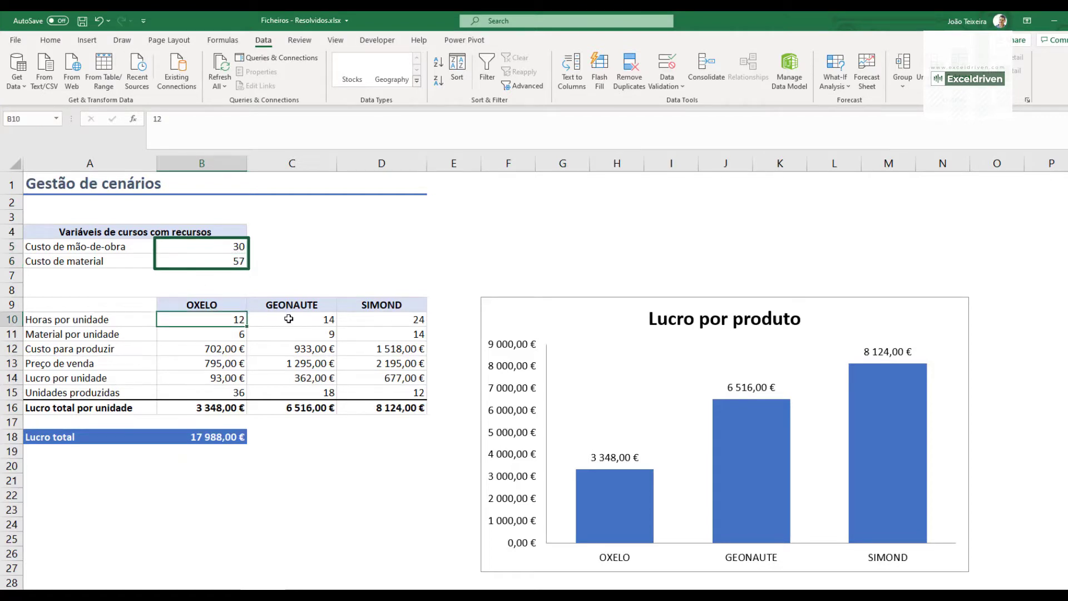
pyautogui.click(289, 319)
pyautogui.moveTo(384, 316); pyautogui.dragTo(234, 316)
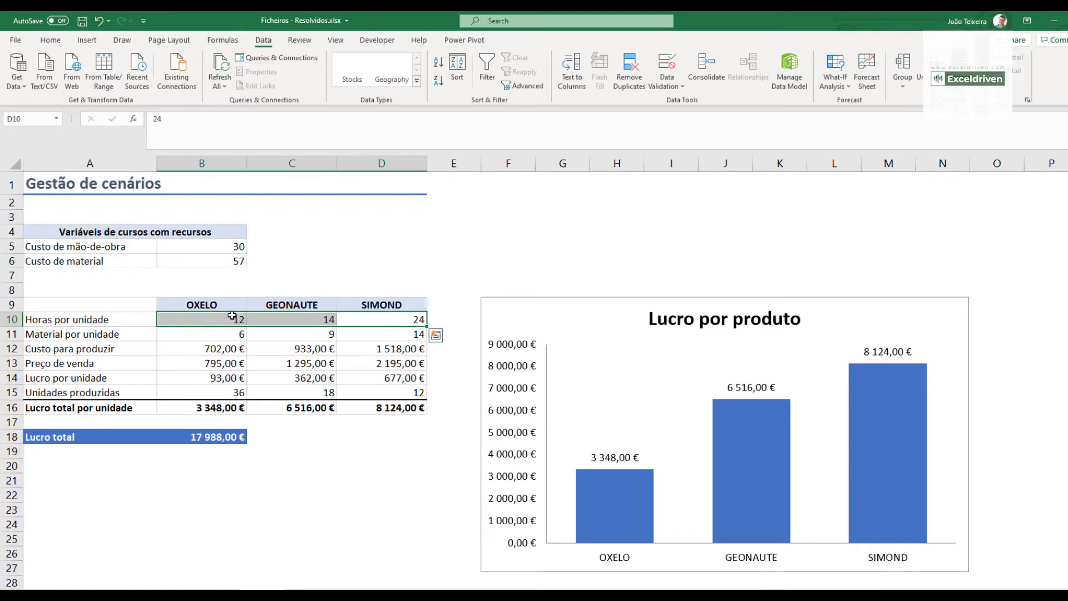
pyautogui.moveTo(213, 333); pyautogui.dragTo(355, 331)
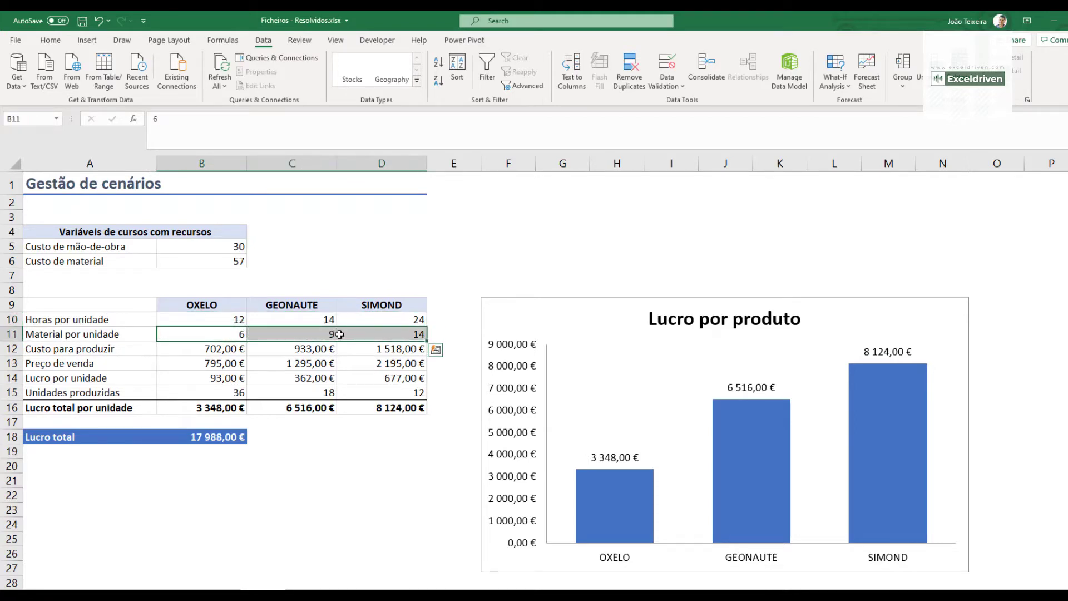
pyautogui.click(238, 352)
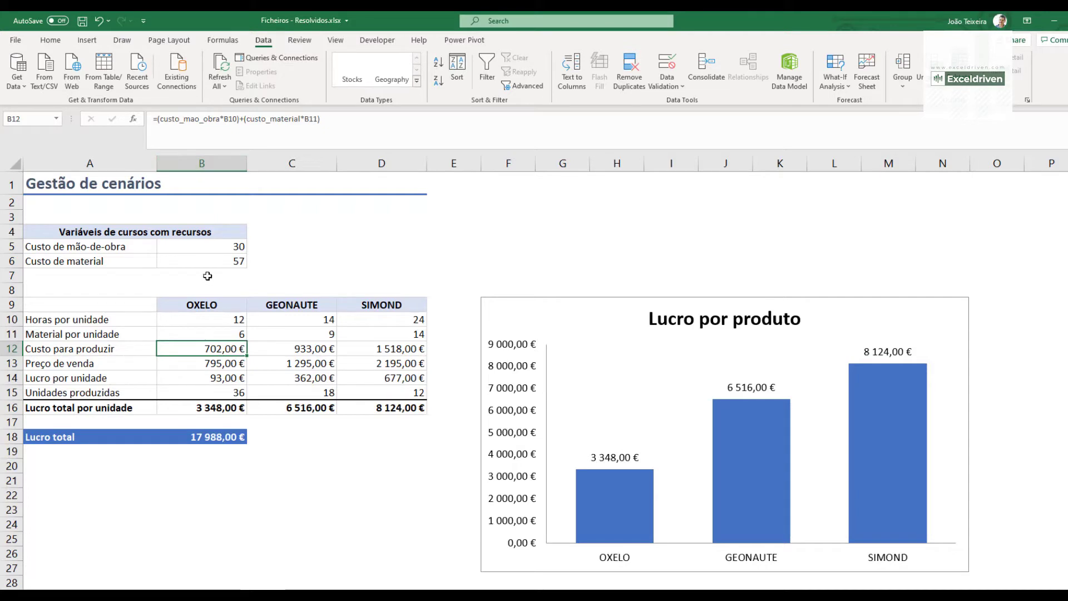
pyautogui.click(206, 363)
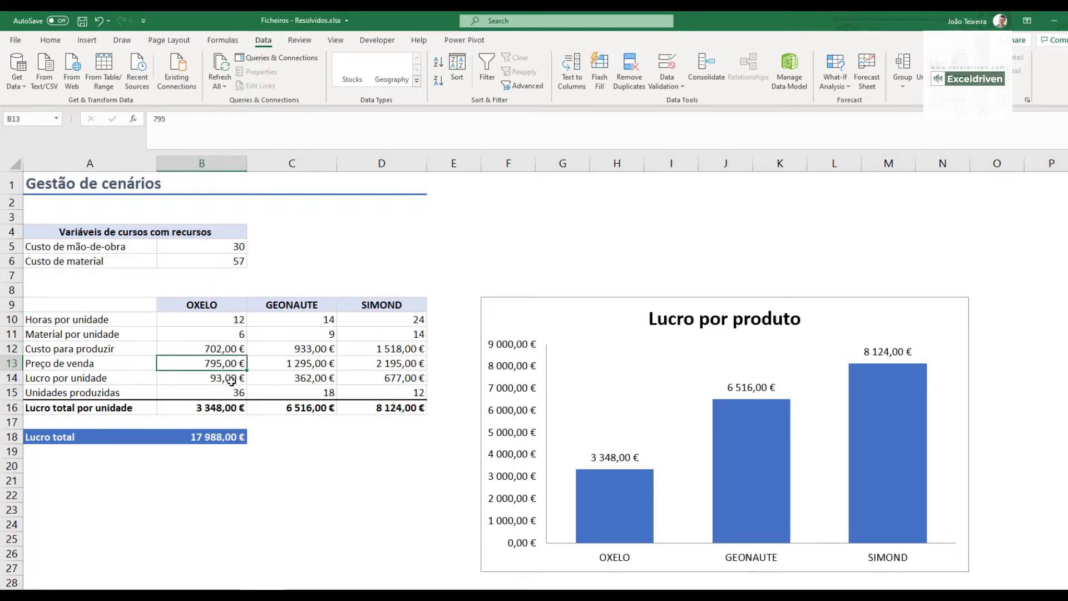
pyautogui.click(226, 377)
pyautogui.click(229, 391)
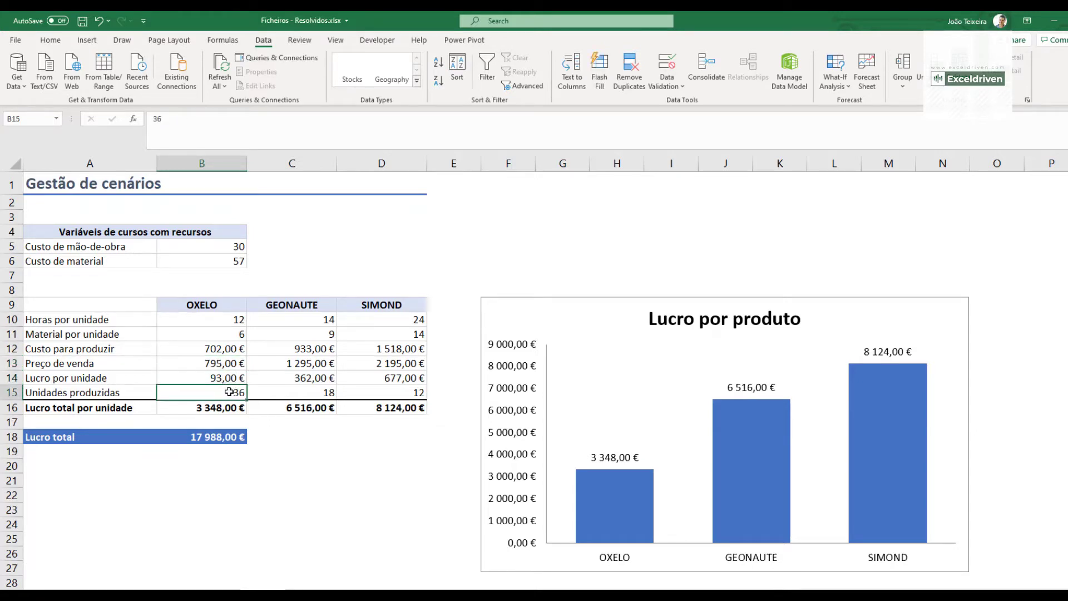
pyautogui.click(207, 408)
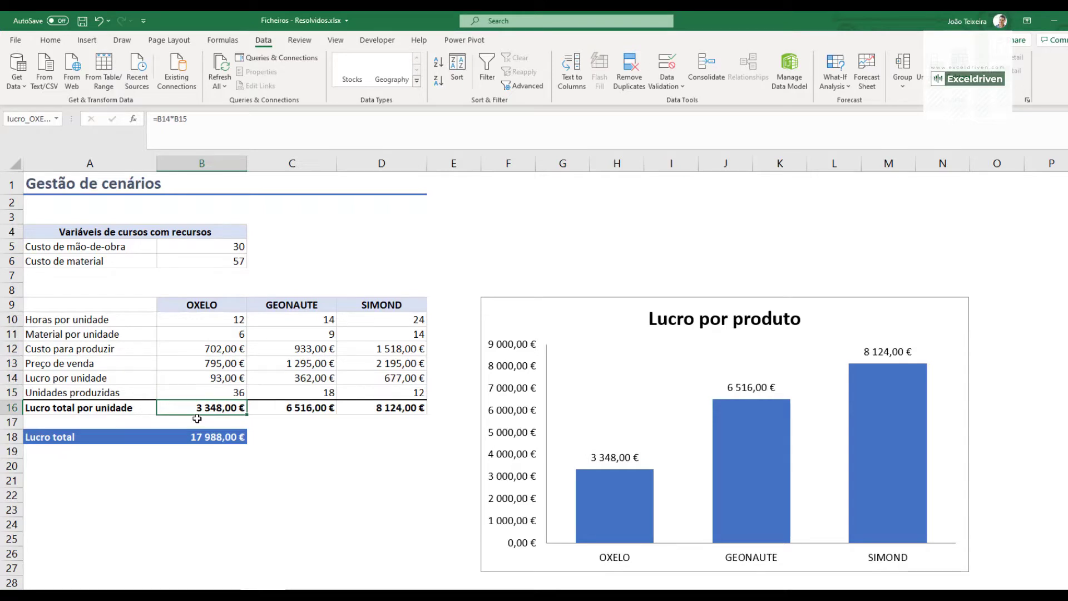
pyautogui.click(196, 248)
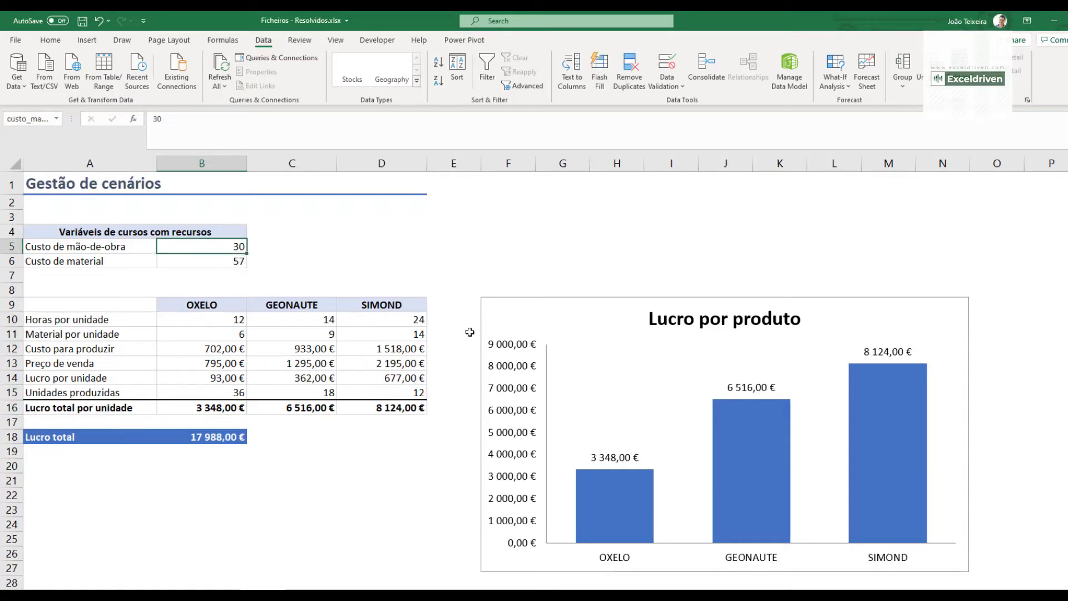
pyautogui.write('35')
pyautogui.press('Return')
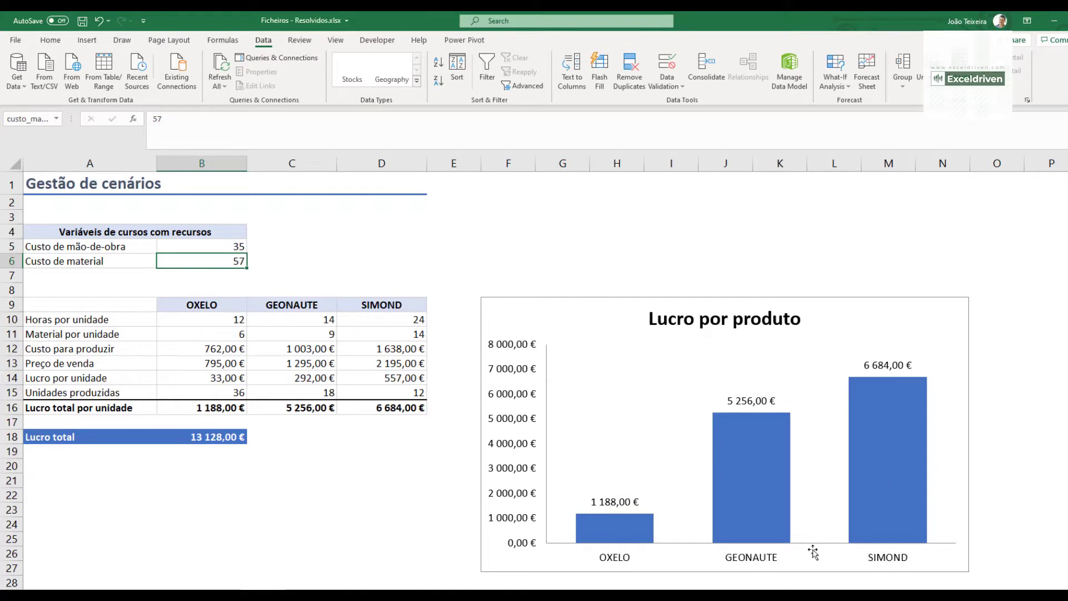
pyautogui.click(245, 247)
pyautogui.write('30')
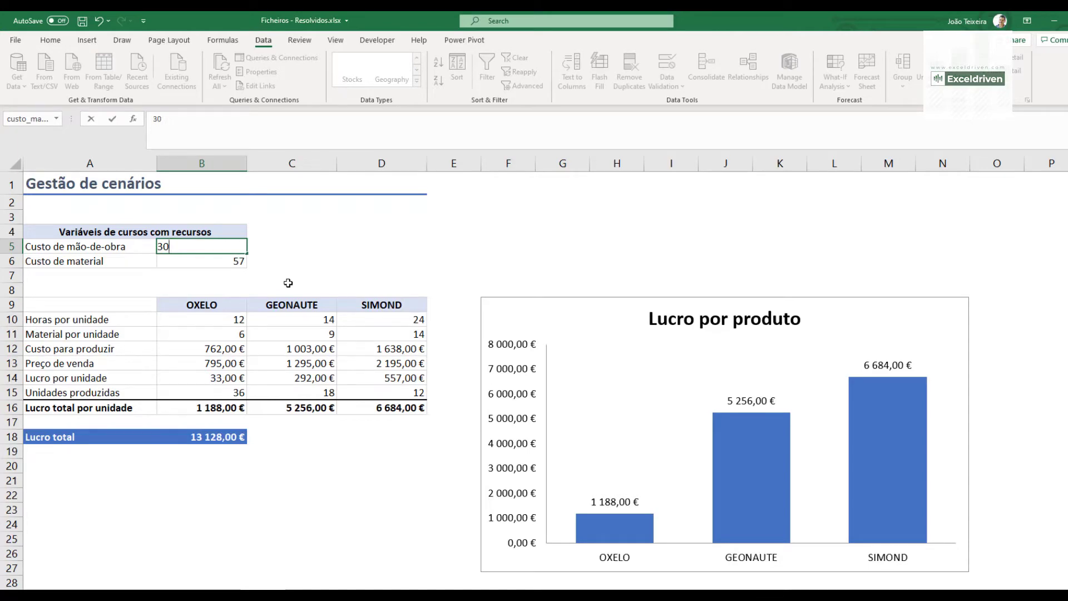
pyautogui.press('Return')
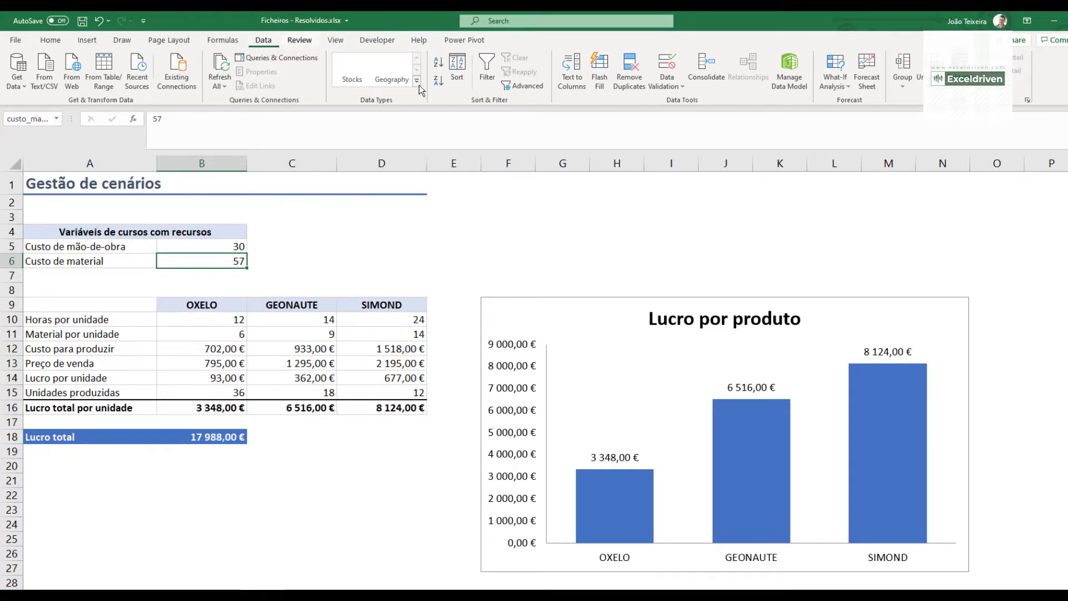
# - Open Scenario Manager from What-If Analysis and begin adding a scenario
pyautogui.click(840, 88)
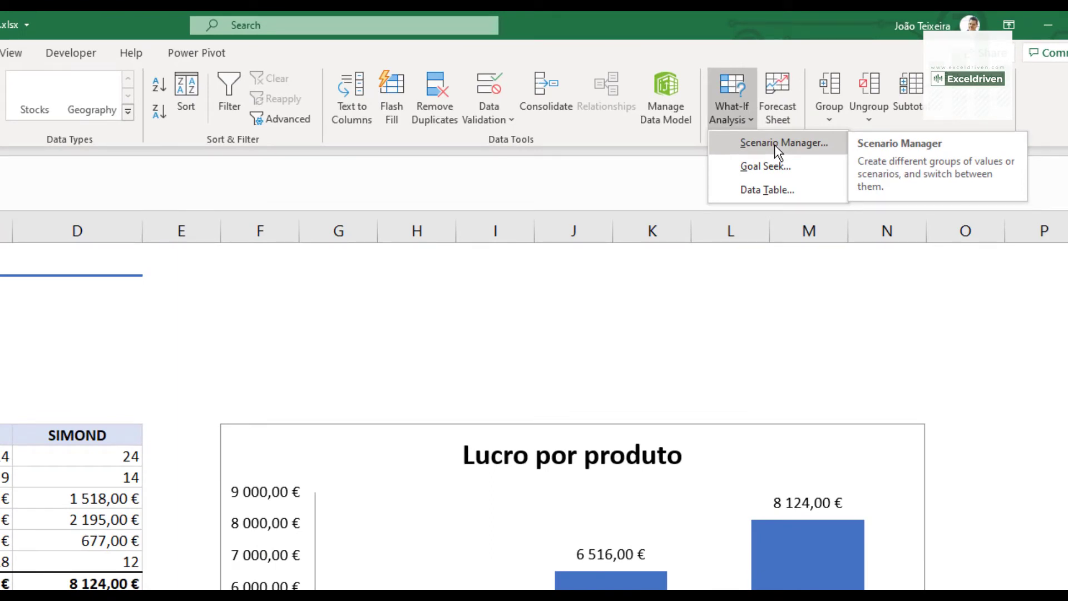
pyautogui.click(773, 145)
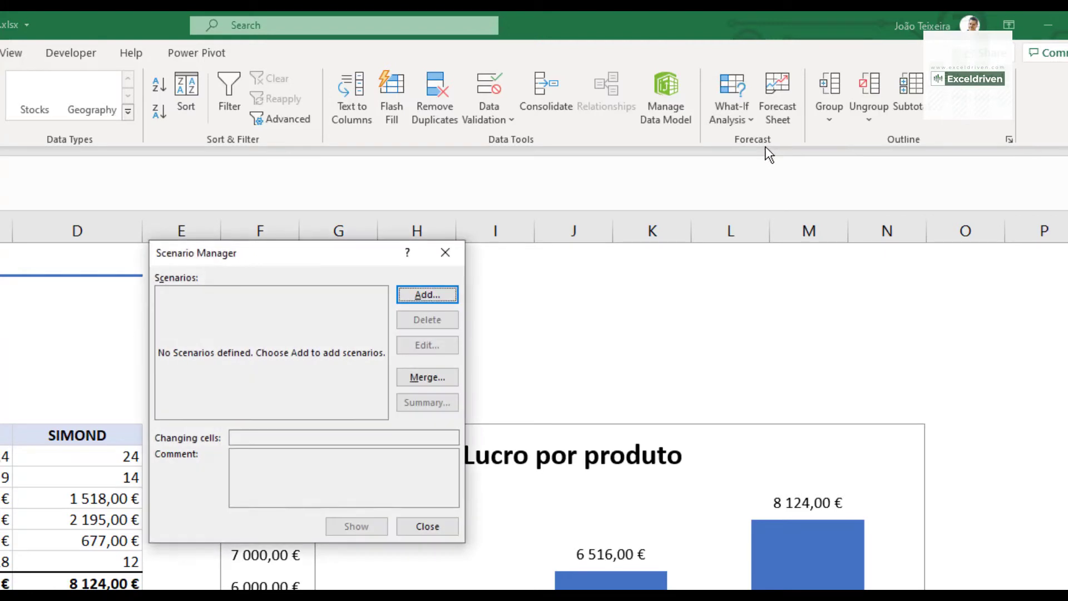
pyautogui.moveTo(326, 249); pyautogui.dragTo(389, 174)
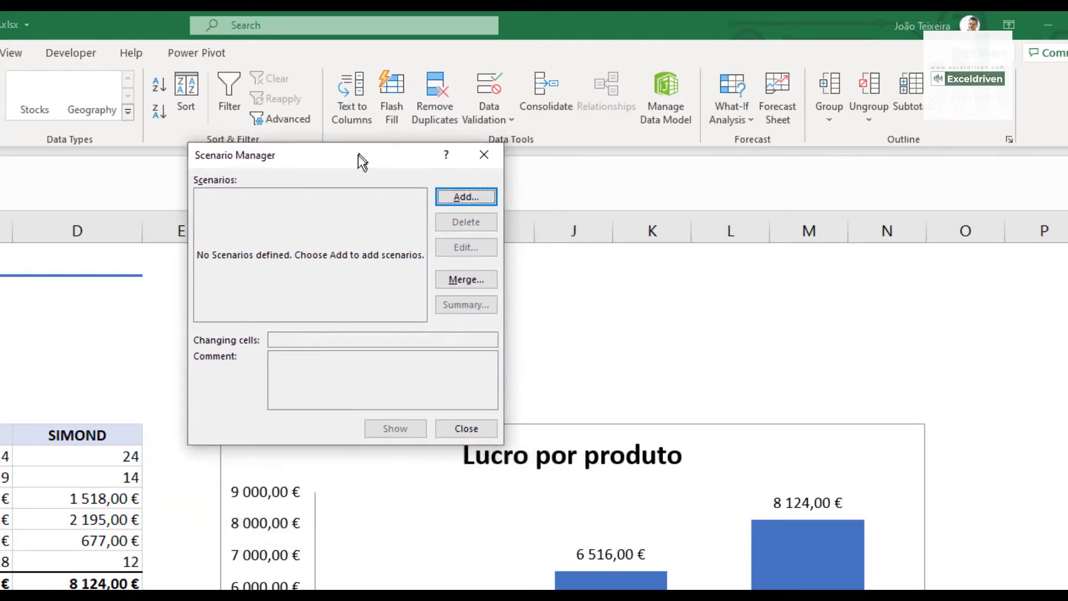
pyautogui.moveTo(388, 175); pyautogui.dragTo(390, 175)
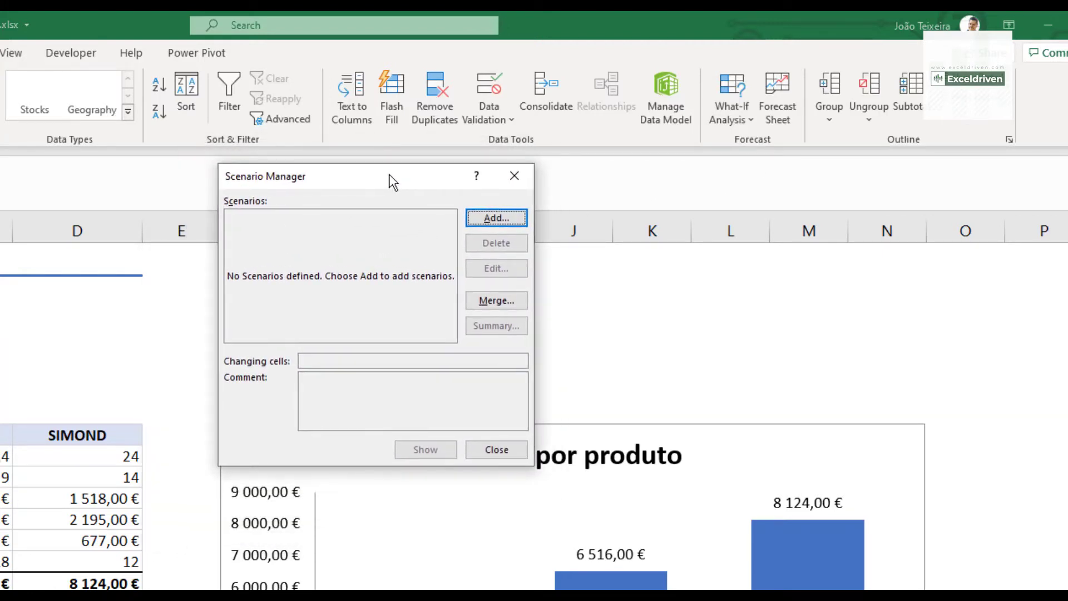
pyautogui.click(504, 220)
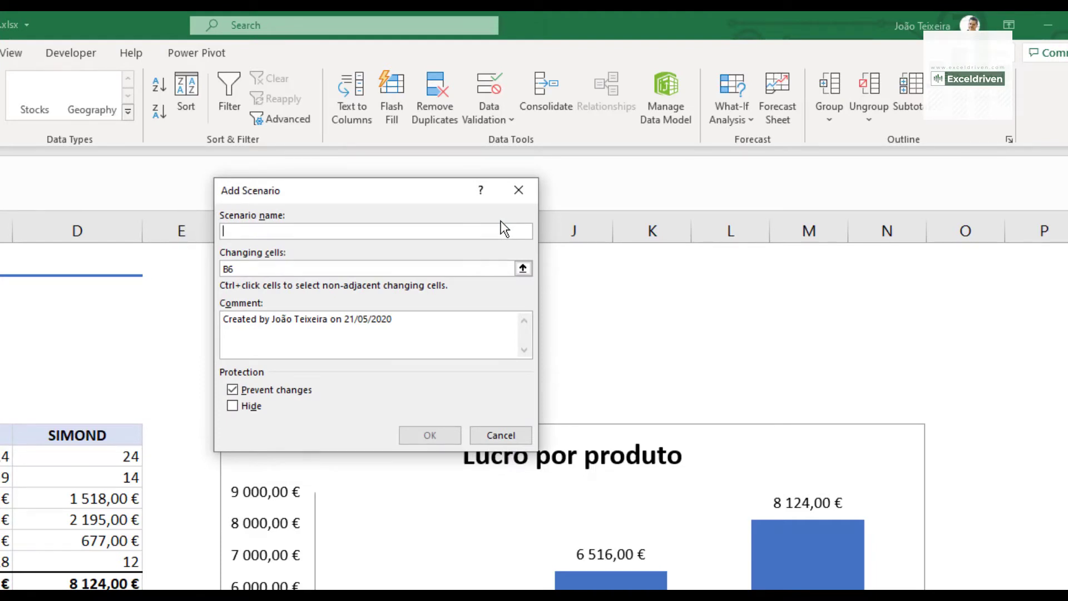
# - Name the scenario 'Atual' with changing cells B5:B6
pyautogui.write('Atual')
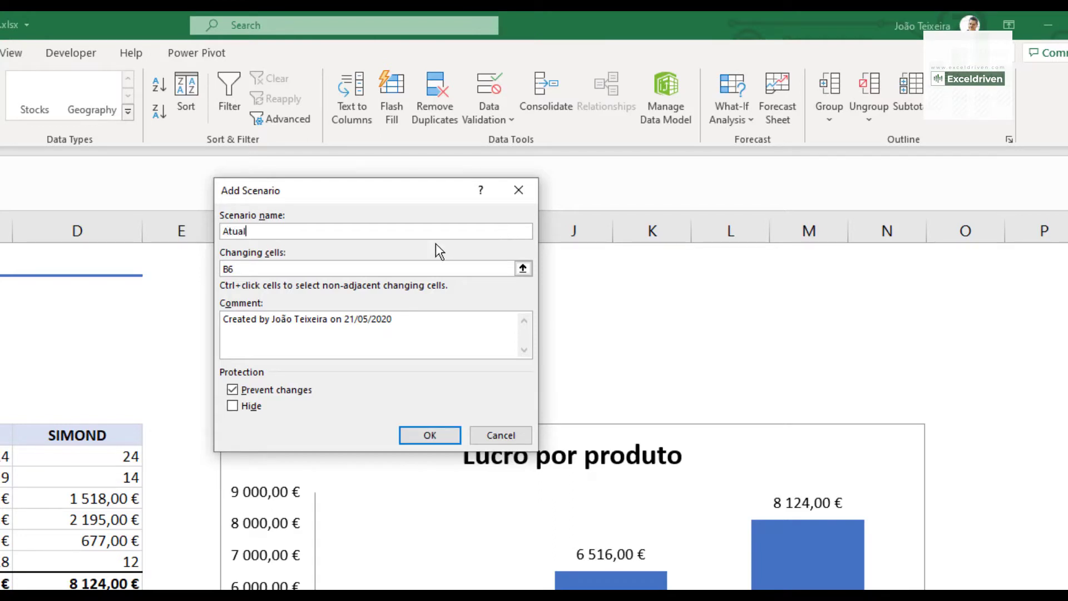
pyautogui.click(522, 269)
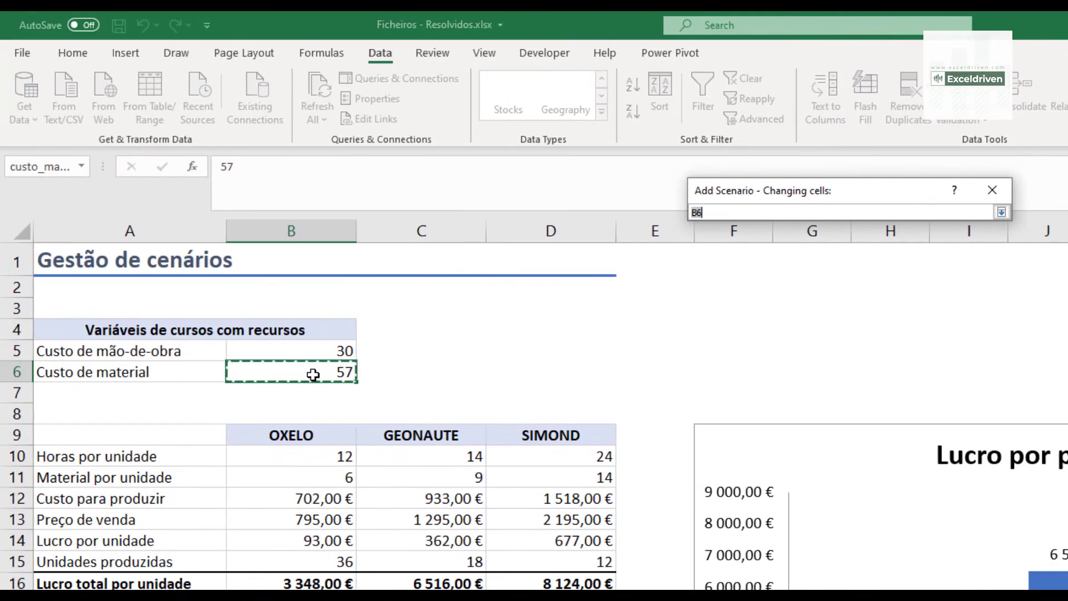
pyautogui.moveTo(322, 351); pyautogui.dragTo(334, 373)
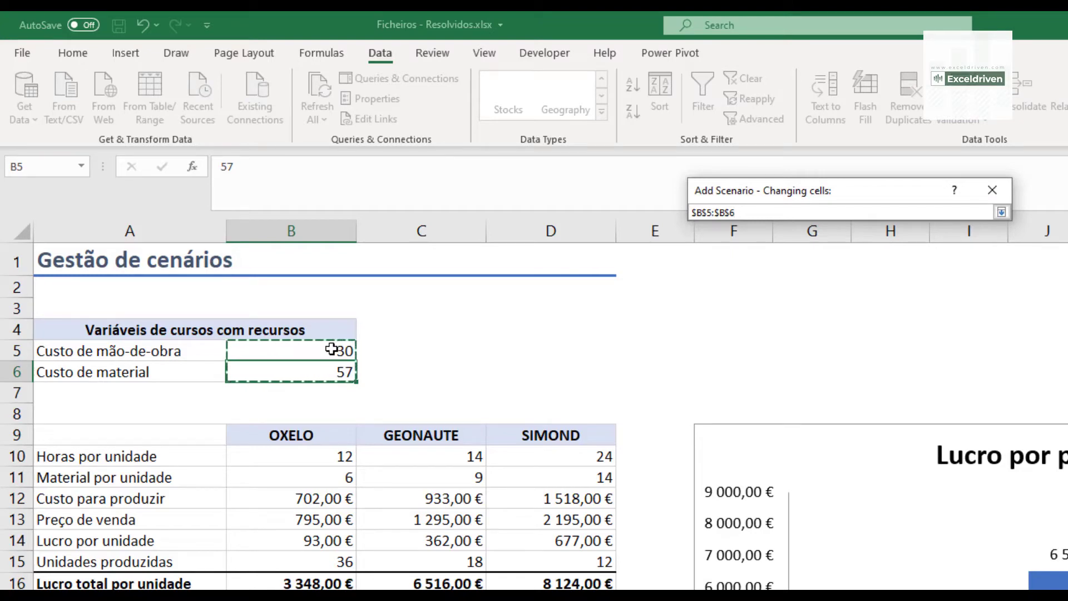
pyautogui.click(1001, 213)
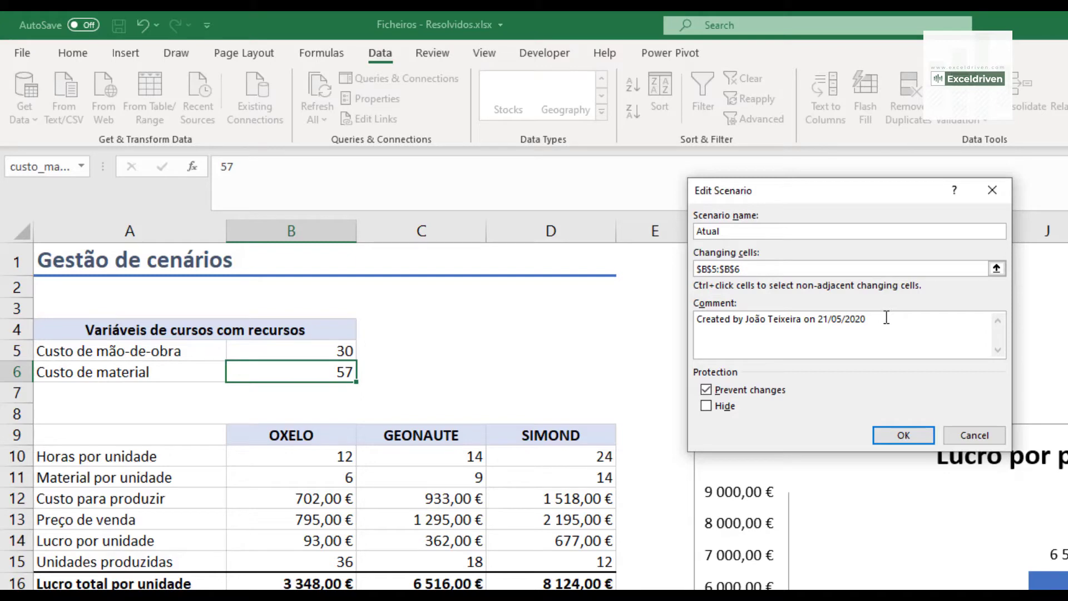
# - Replace Atual's comment with 'Estimativa de manuentação atual dos valores' and move the dialog aside
pyautogui.moveTo(887, 318); pyautogui.dragTo(673, 320)
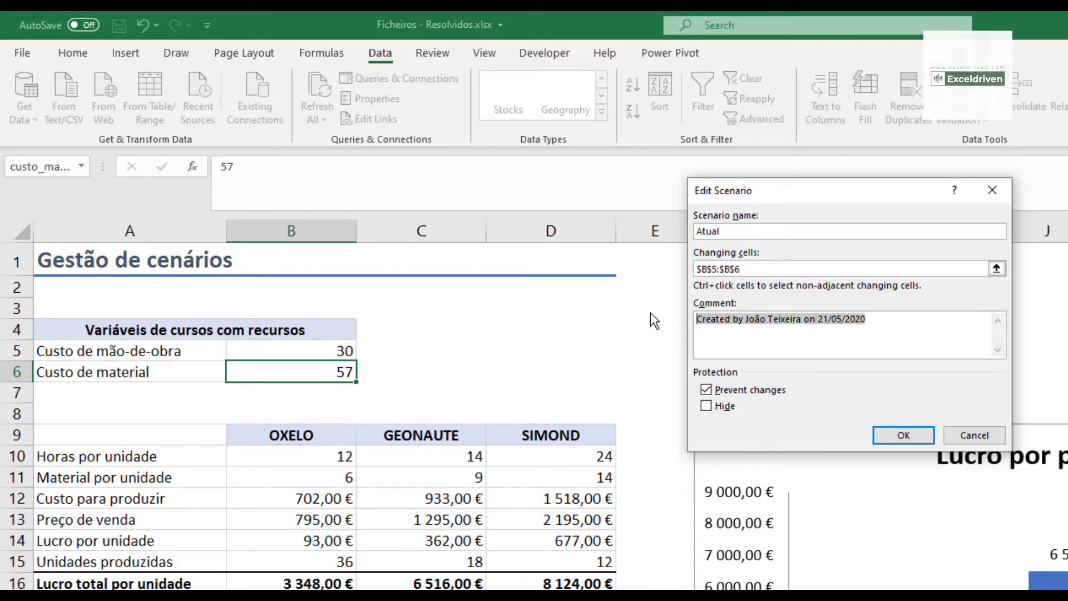
pyautogui.write('Estimativa de ')
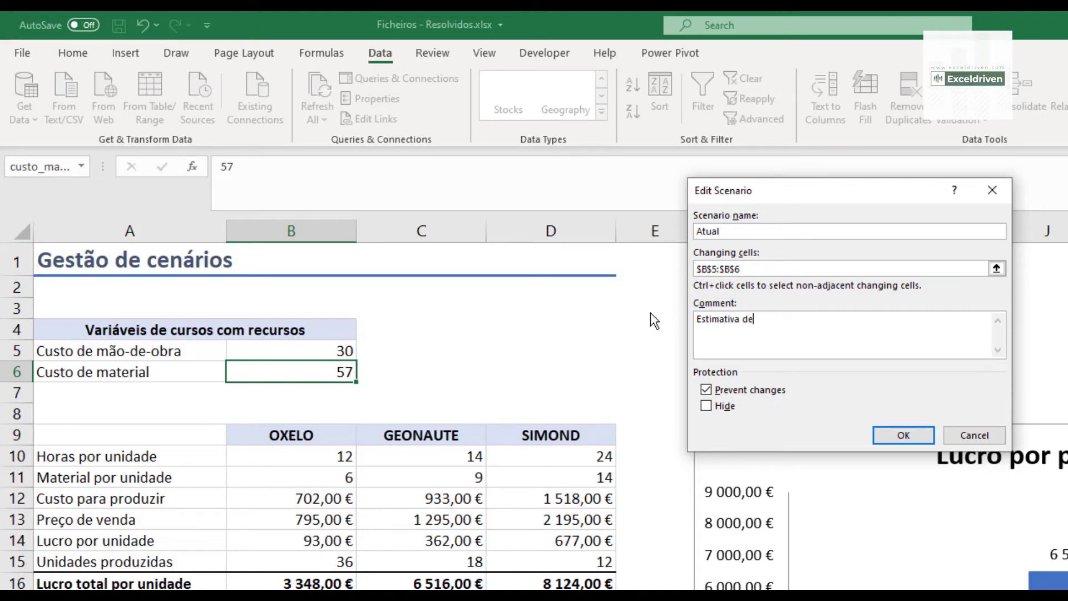
pyautogui.write('manuentaç~')
pyautogui.write('ão atual dos valores')
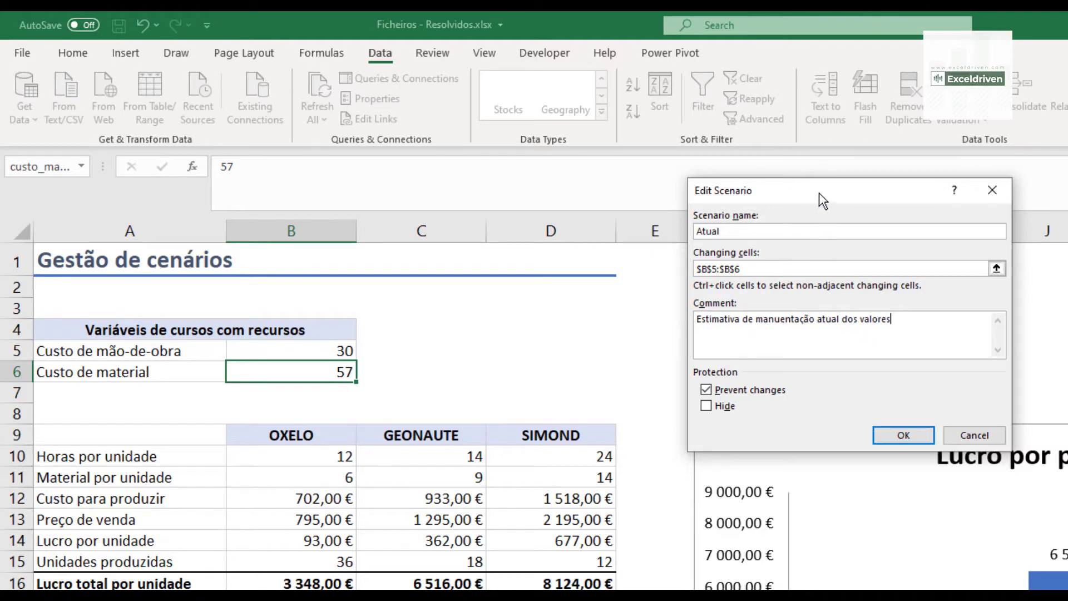
pyautogui.moveTo(819, 193); pyautogui.dragTo(742, 207)
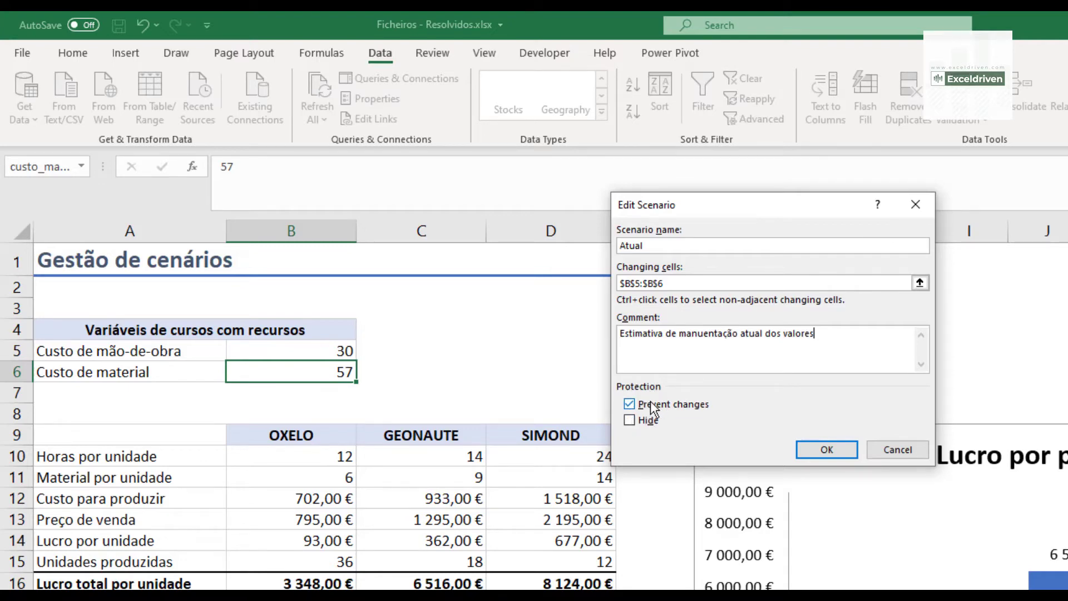
pyautogui.click(629, 420)
# - Store Atual with labour cost 30 and material cost 57, then add another scenario
pyautogui.click(829, 454)
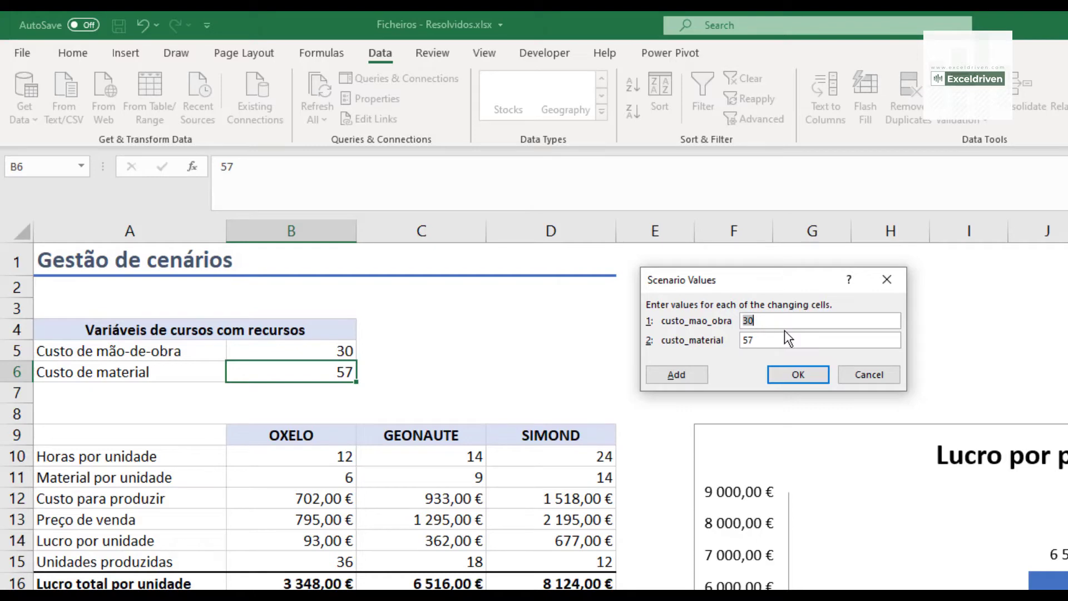
pyautogui.click(680, 376)
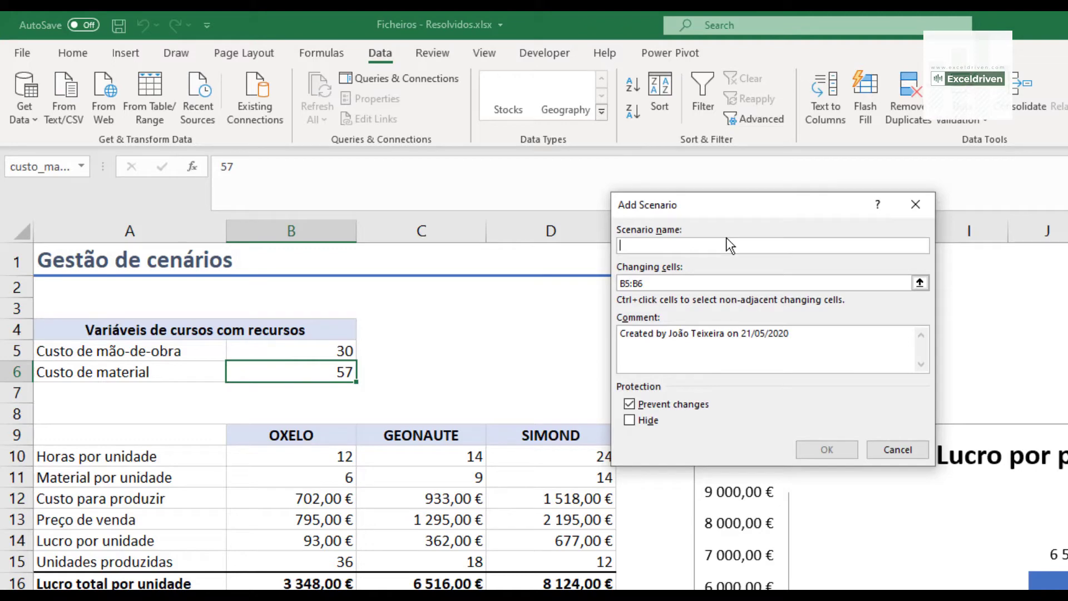
# - Create hidden scenario 'Projeção com mais custos' on B5:B6 with values 40 and 60
pyautogui.write('Projecao')
pyautogui.press('BackSpace')
pyautogui.press('BackSpace')
pyautogui.press('BackSpace')
pyautogui.write('ção com mais custos')
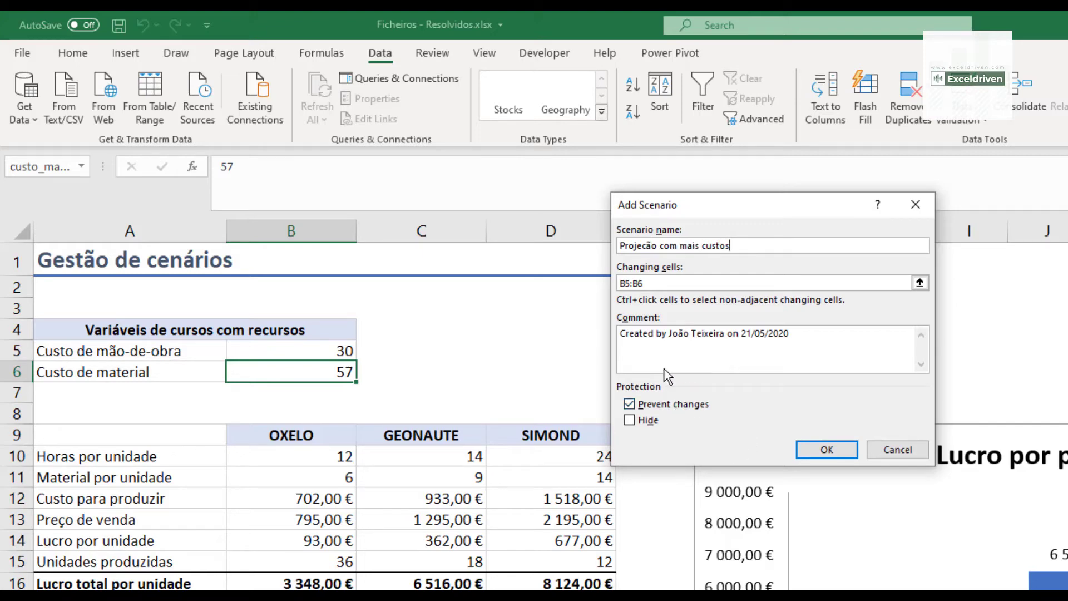
pyautogui.click(664, 284)
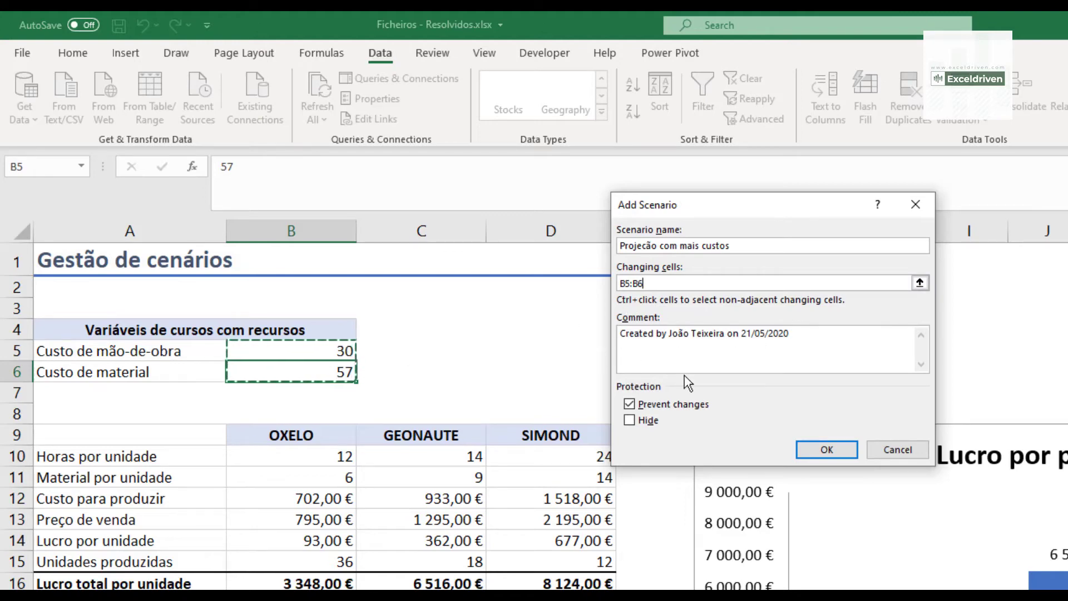
pyautogui.click(629, 420)
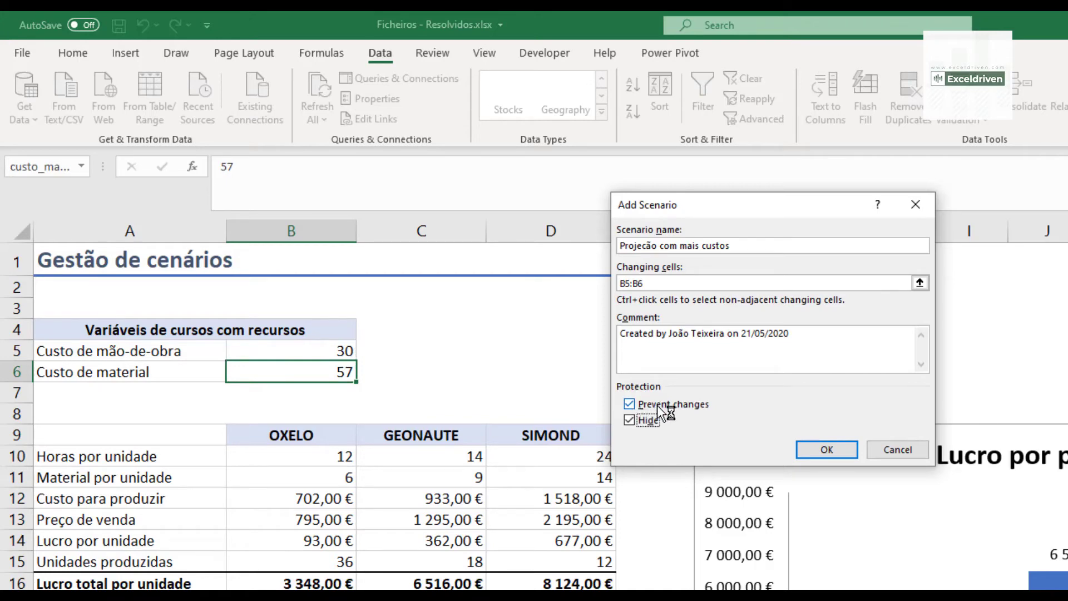
pyautogui.click(826, 450)
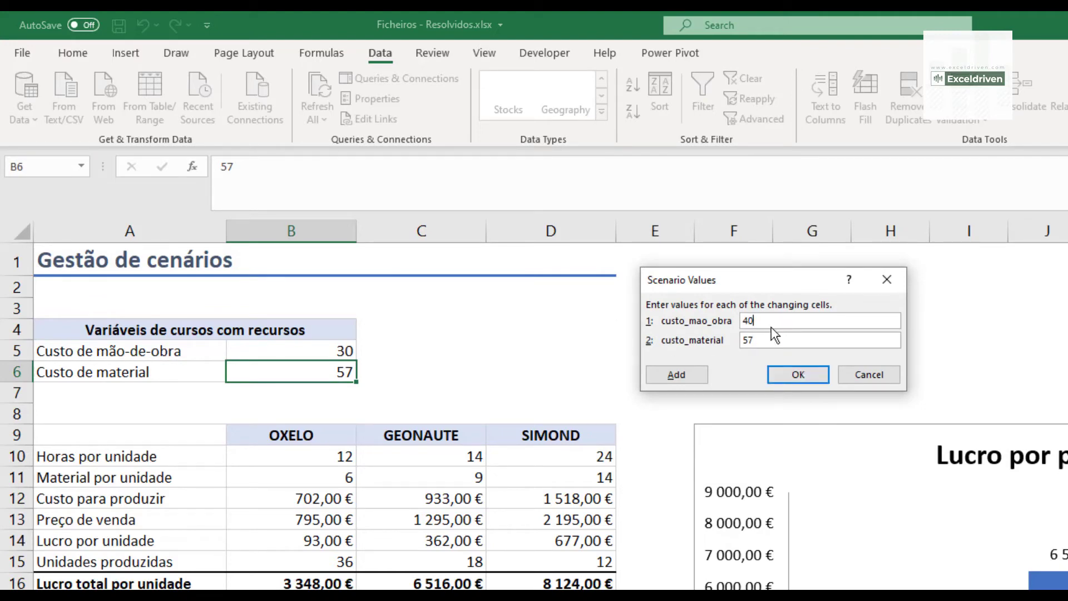
pyautogui.moveTo(762, 340); pyautogui.dragTo(703, 340)
pyautogui.write('60')
pyautogui.click(681, 374)
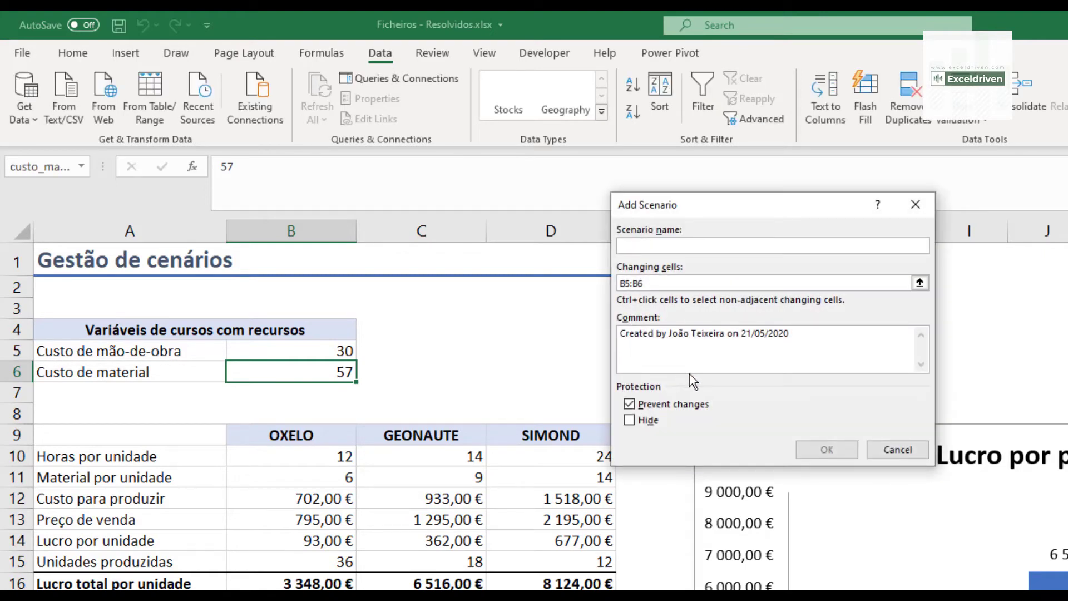
# - Create hidden scenario 'Projeção com redução de custos' with labour cost 25 and material cost 55
pyautogui.write('Projeção comredu')
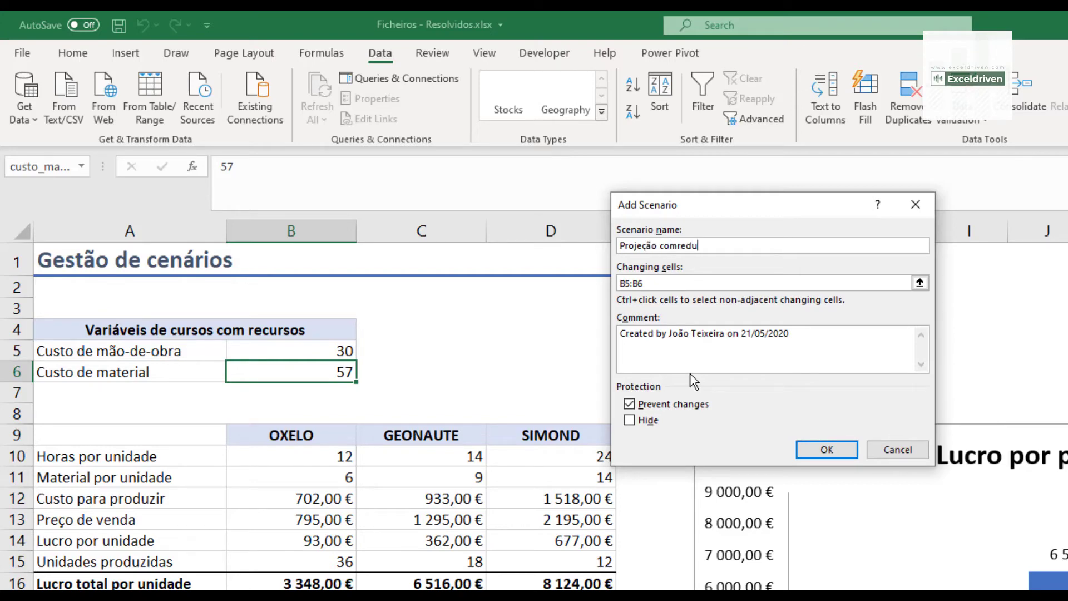
pyautogui.press('BackSpace')
pyautogui.press('BackSpace')
pyautogui.press('BackSpace')
pyautogui.press('BackSpace')
pyautogui.write('redução de custos')
pyautogui.click(630, 420)
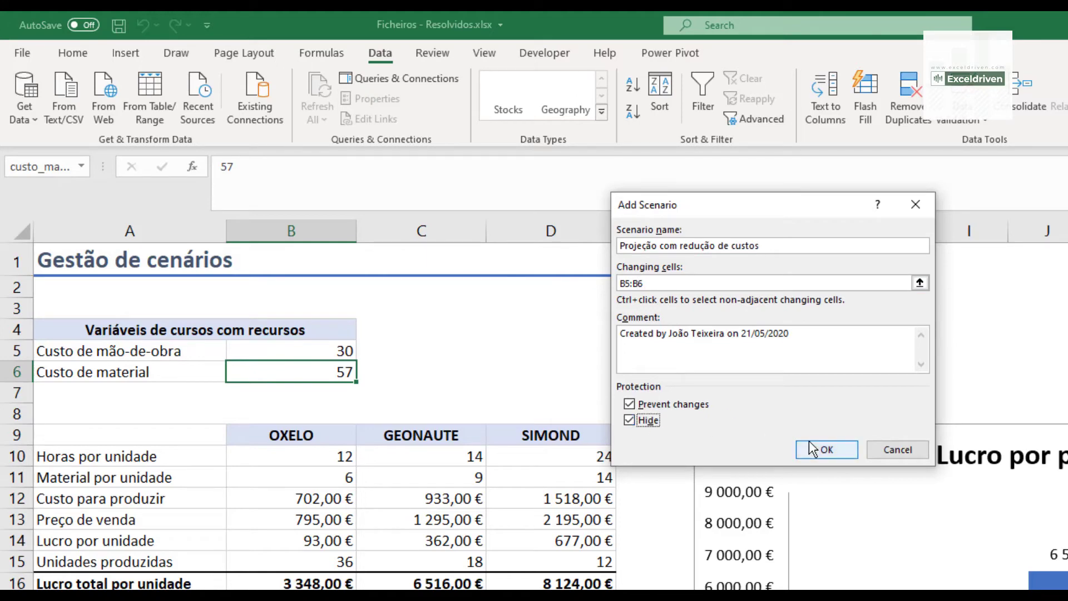
pyautogui.click(824, 453)
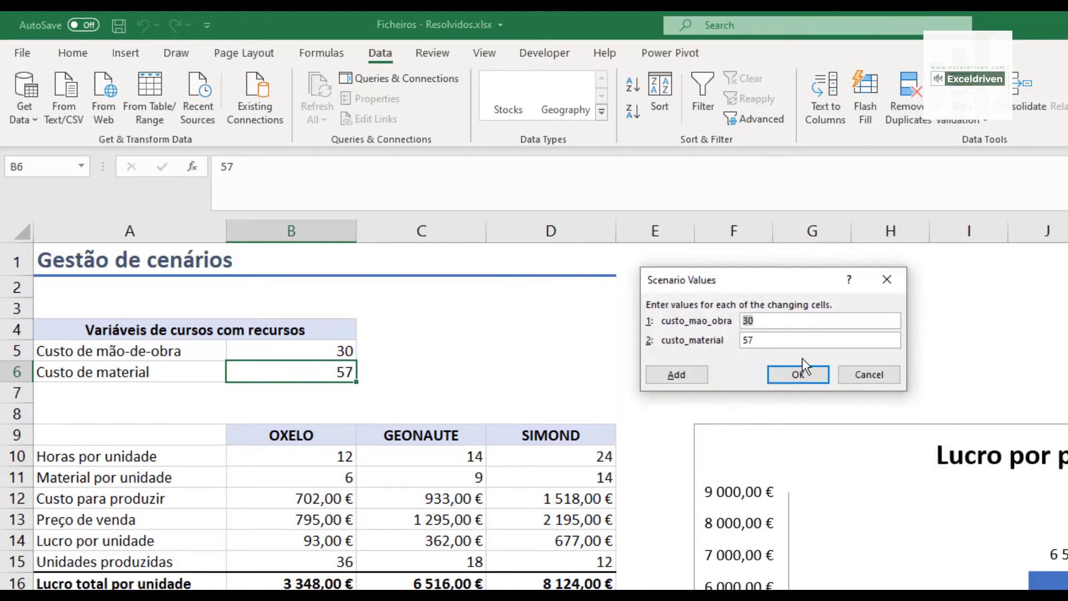
pyautogui.write('25')
pyautogui.press('Tab')
pyautogui.write('5')
pyautogui.click(801, 378)
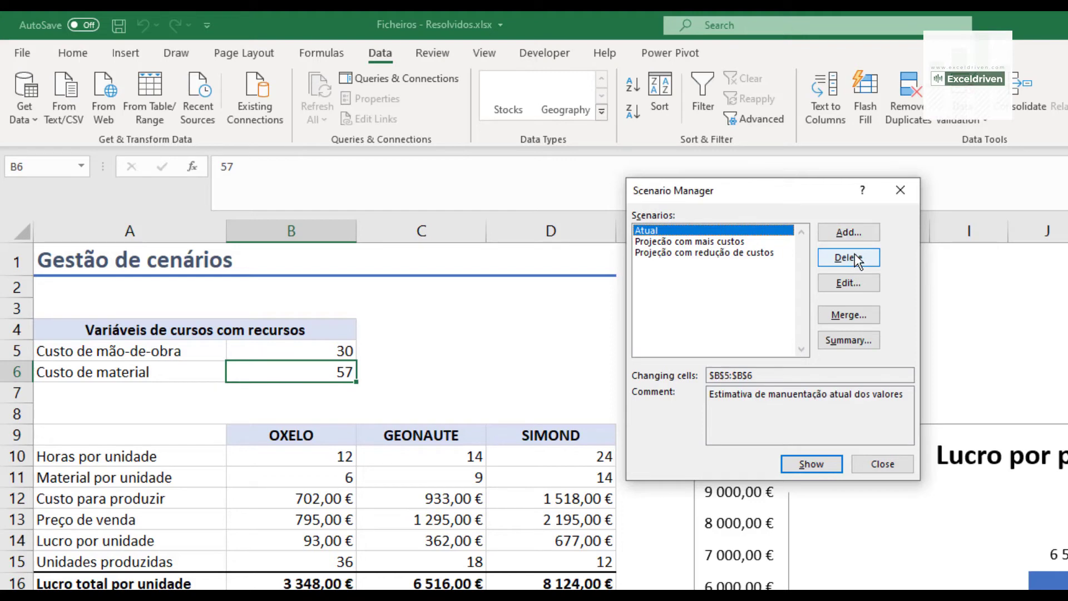
# - Reopen 'Projeção com mais custos' in Edit Scenario and confirm it unchanged
pyautogui.click(718, 242)
pyautogui.click(846, 287)
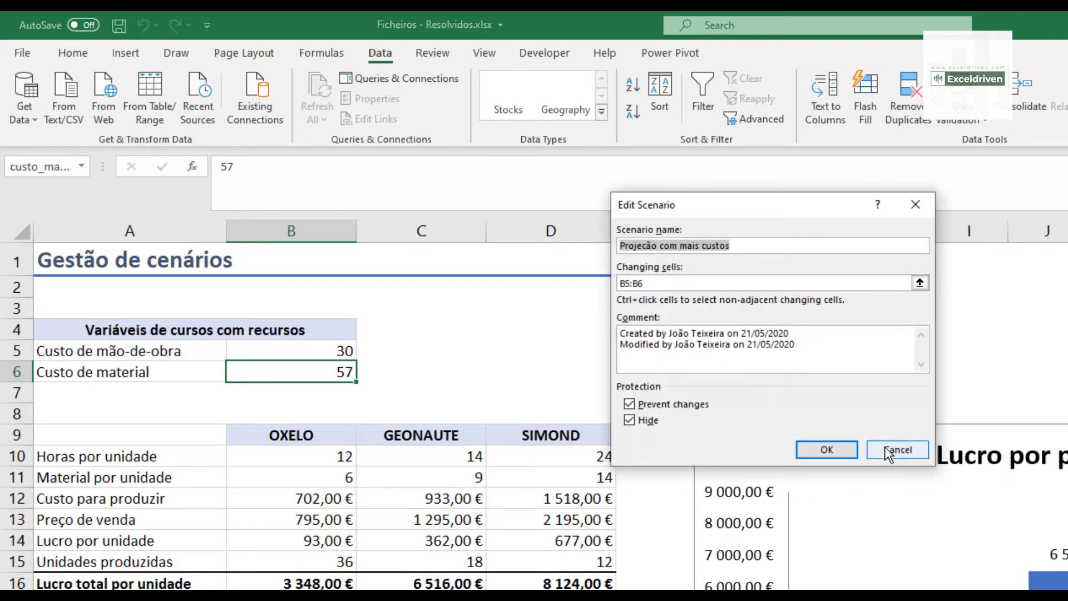
pyautogui.click(885, 447)
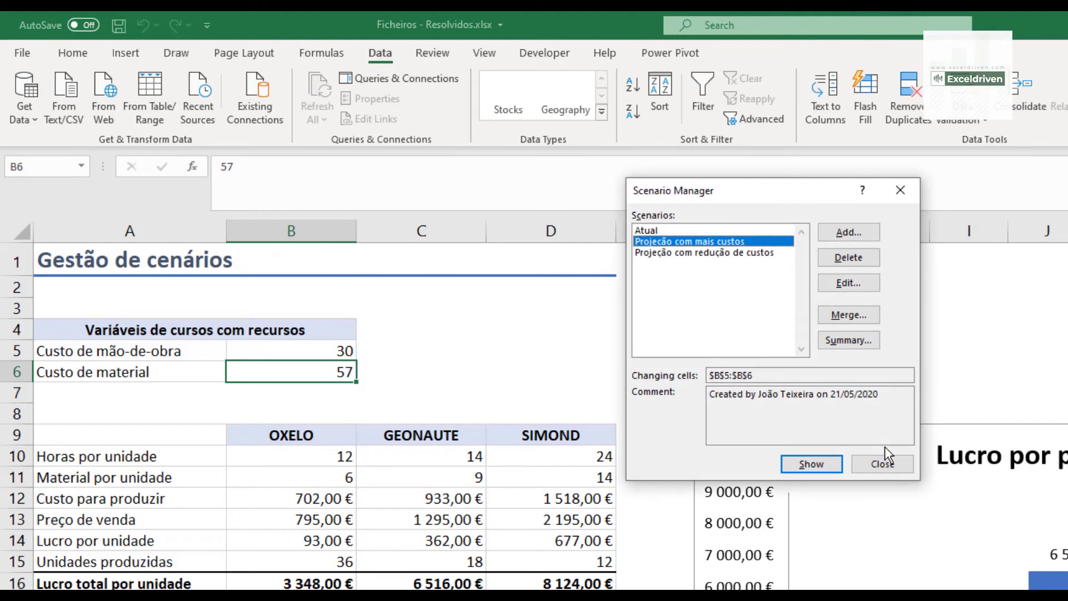
# - Check the Merge Scenarios workbook list, cancel, and select 'Projeção com redução de custos'
pyautogui.click(851, 317)
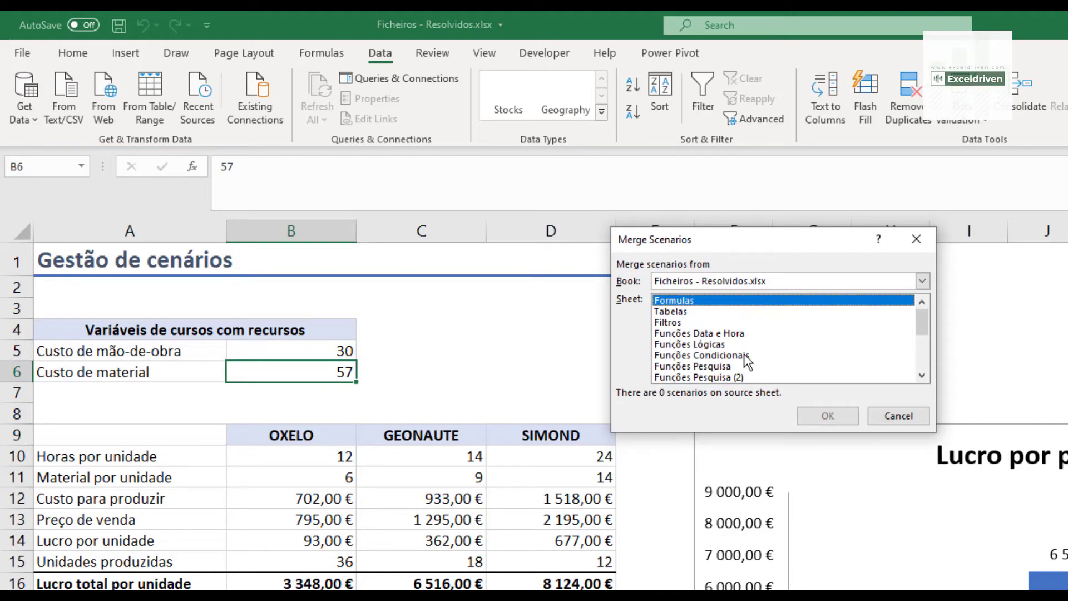
pyautogui.click(923, 282)
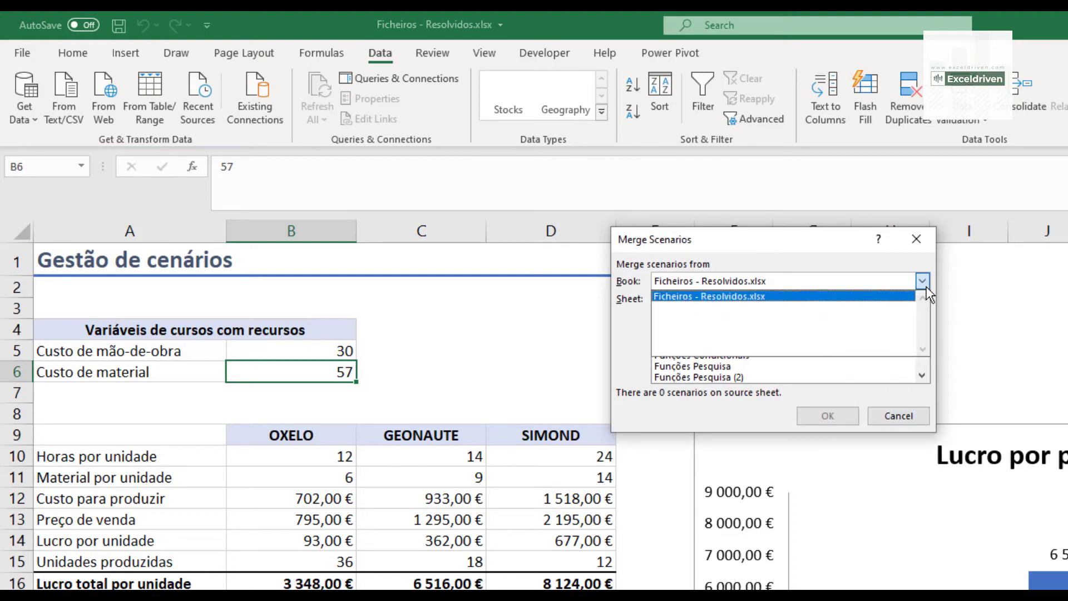
pyautogui.click(926, 288)
pyautogui.click(897, 416)
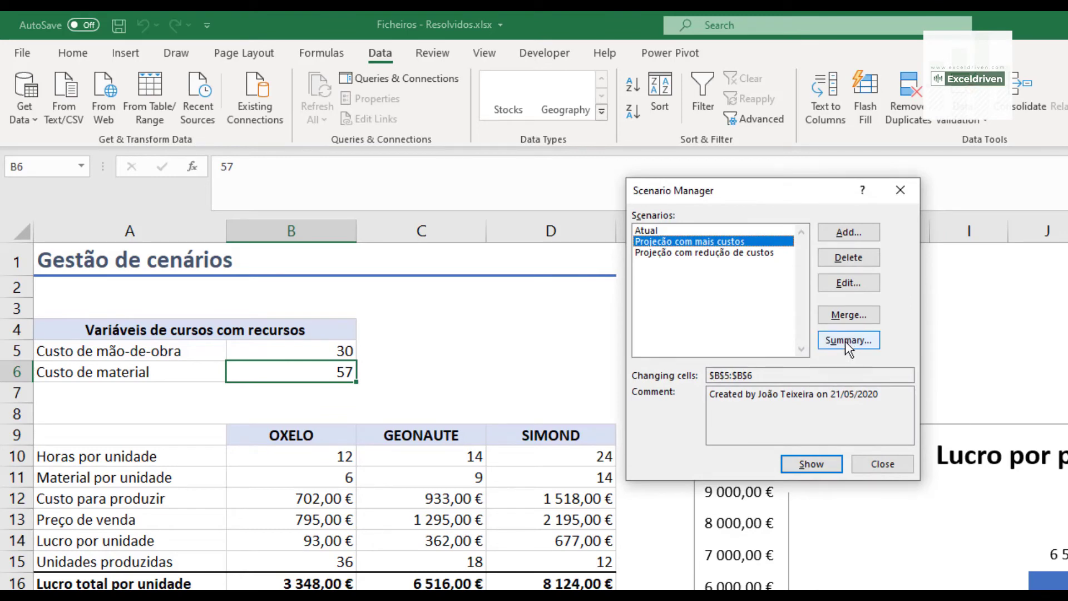
pyautogui.moveTo(789, 200); pyautogui.dragTo(860, 166)
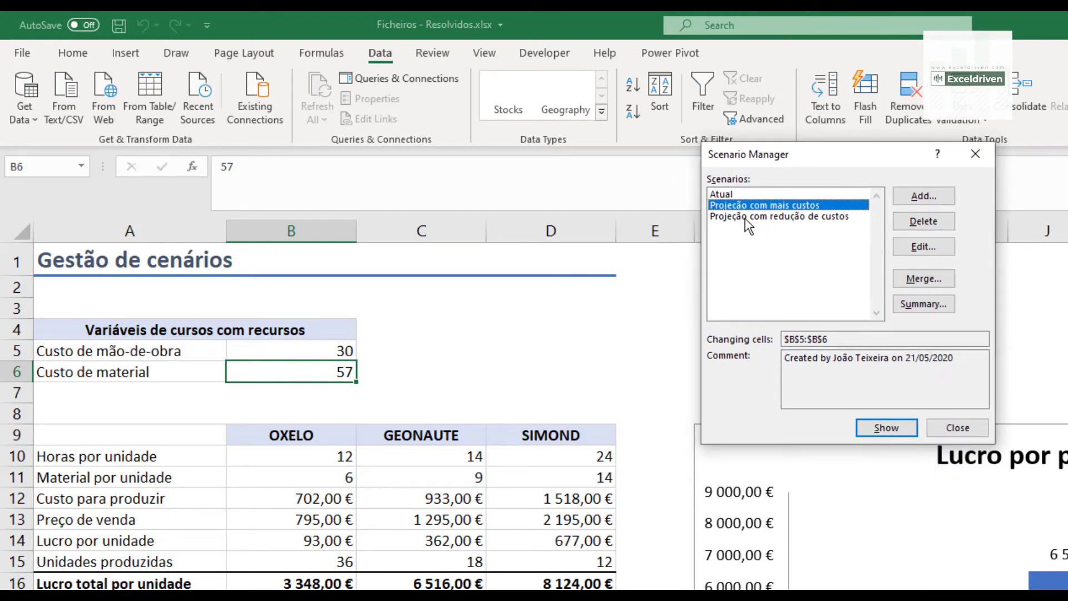
pyautogui.click(745, 217)
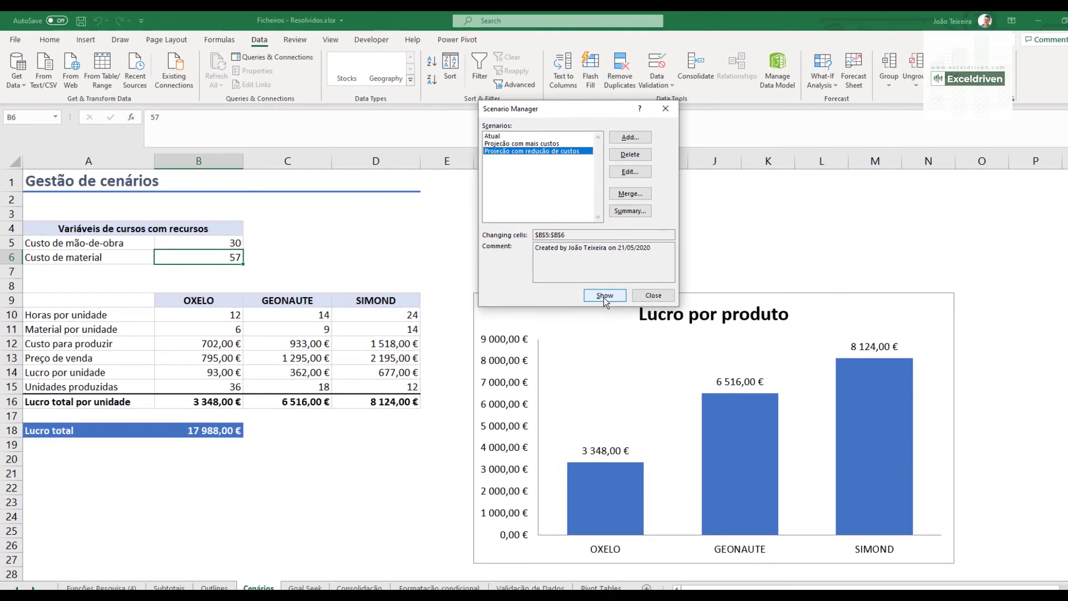
# - Show the reduced-cost scenario, then the higher-cost one (40 and 60), and open Summary
pyautogui.click(604, 296)
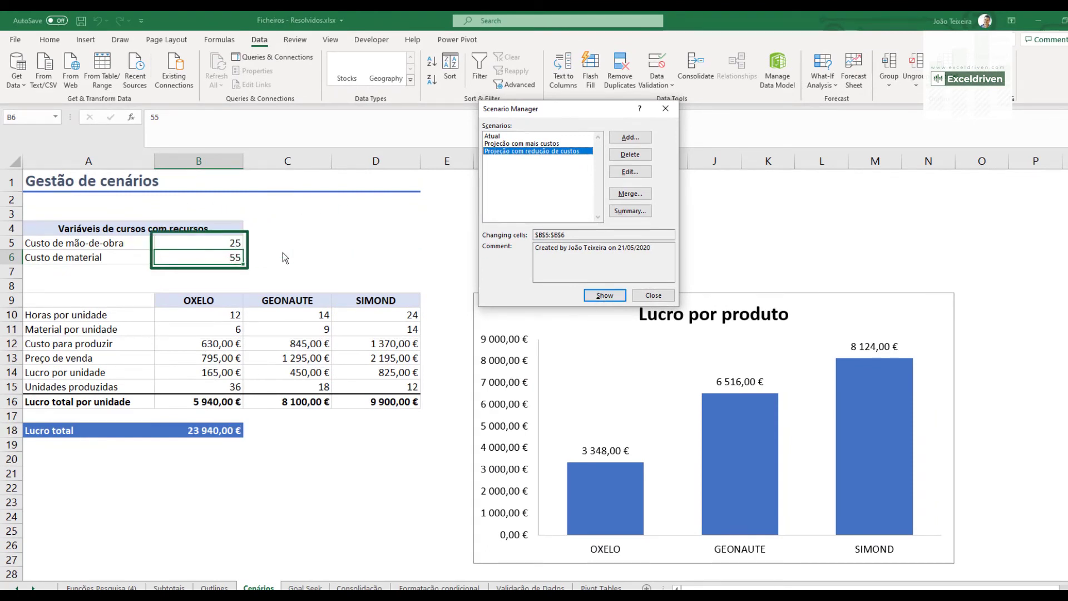
pyautogui.click(528, 144)
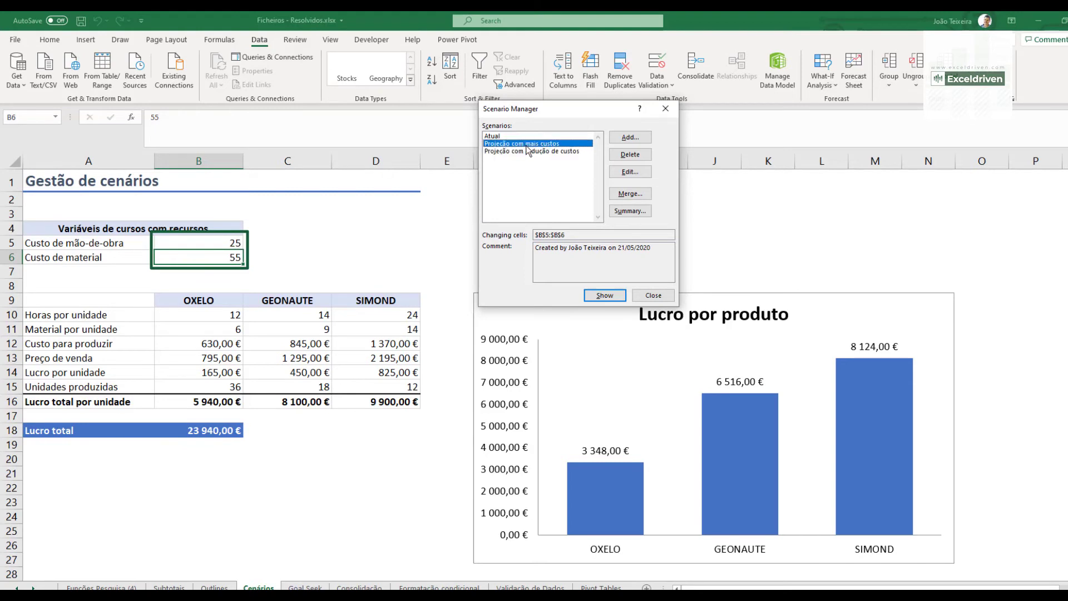
pyautogui.click(604, 296)
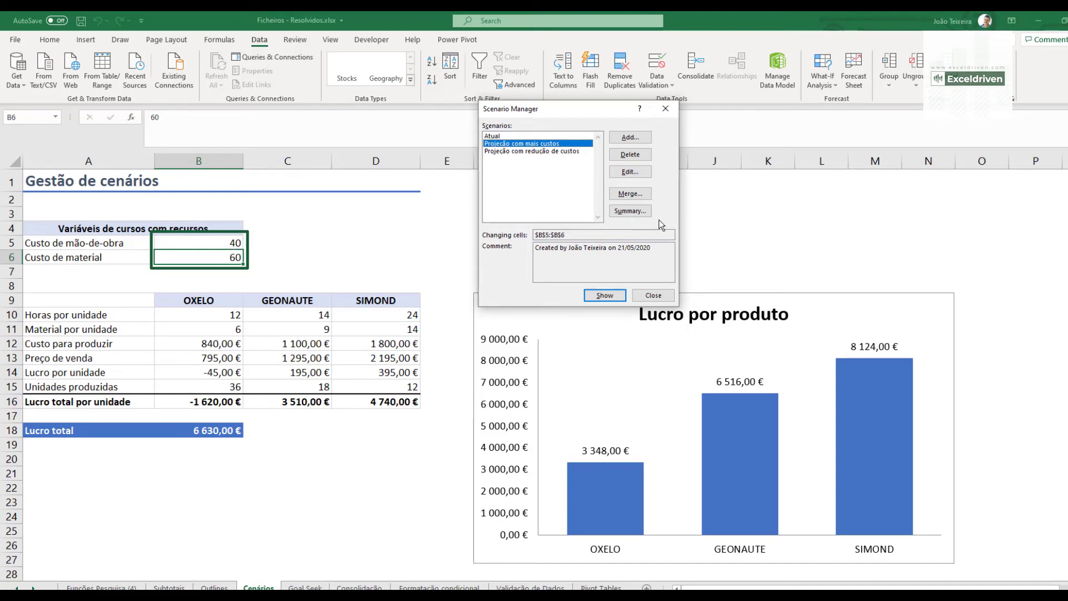
pyautogui.click(627, 212)
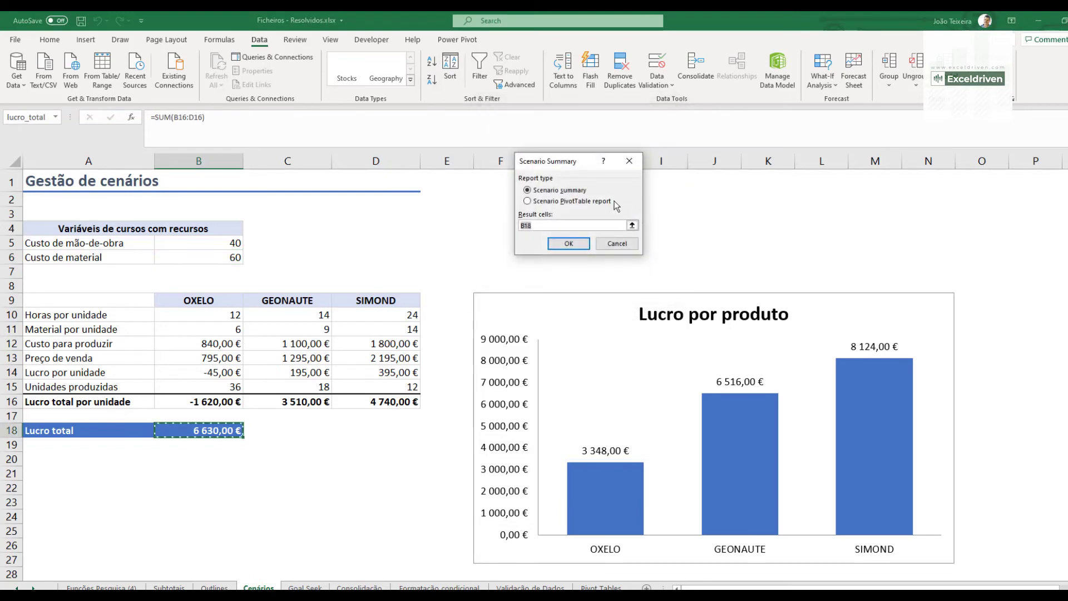
# - Create a plain Scenario Summary report with result cells B16:D16 and B18
pyautogui.moveTo(576, 155); pyautogui.dragTo(507, 211)
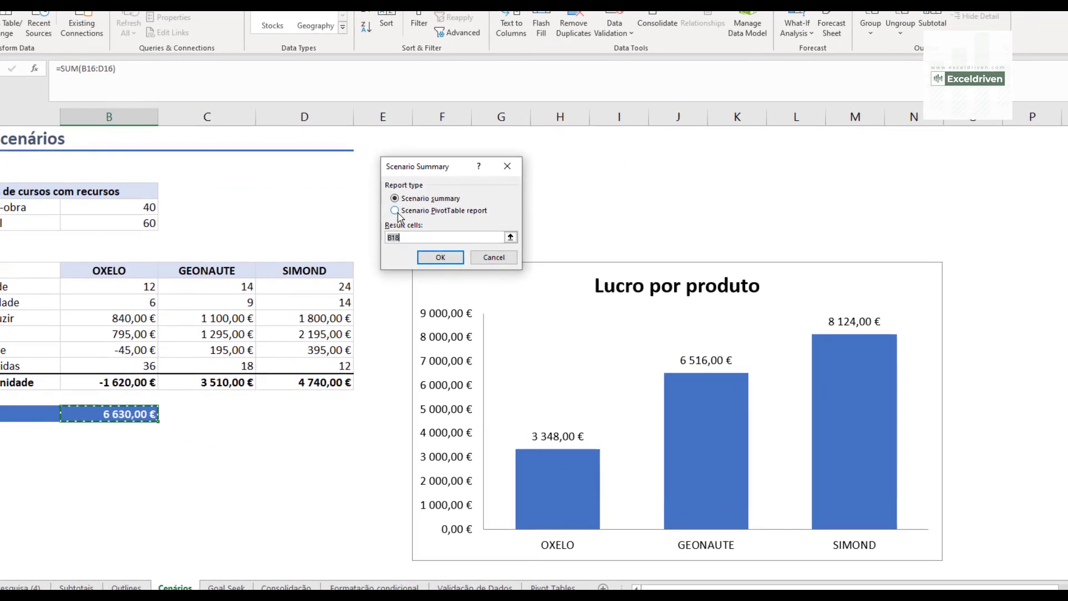
pyautogui.click(405, 213)
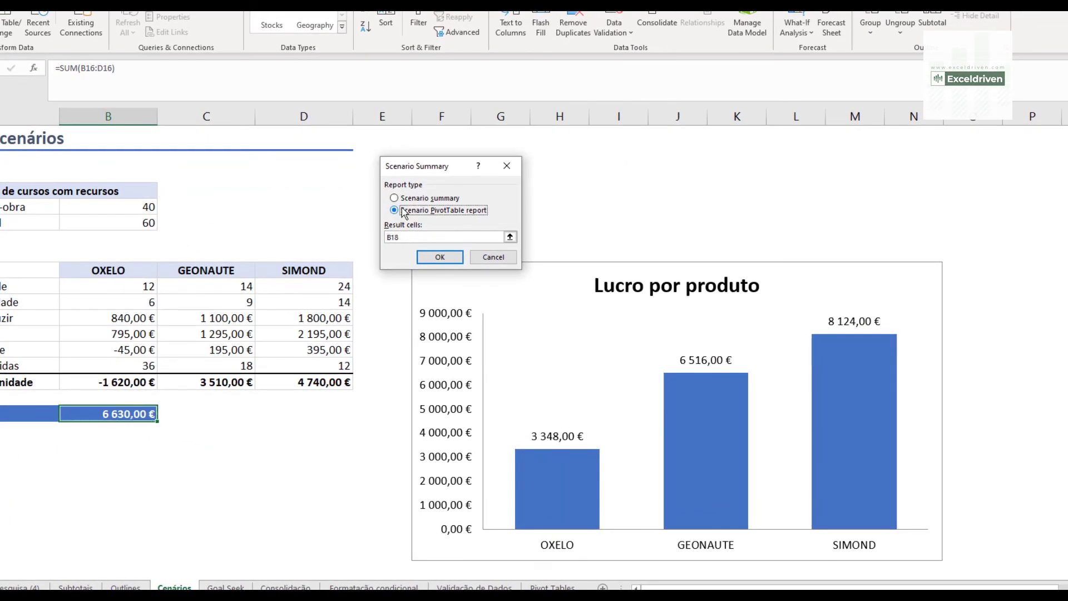
pyautogui.click(408, 201)
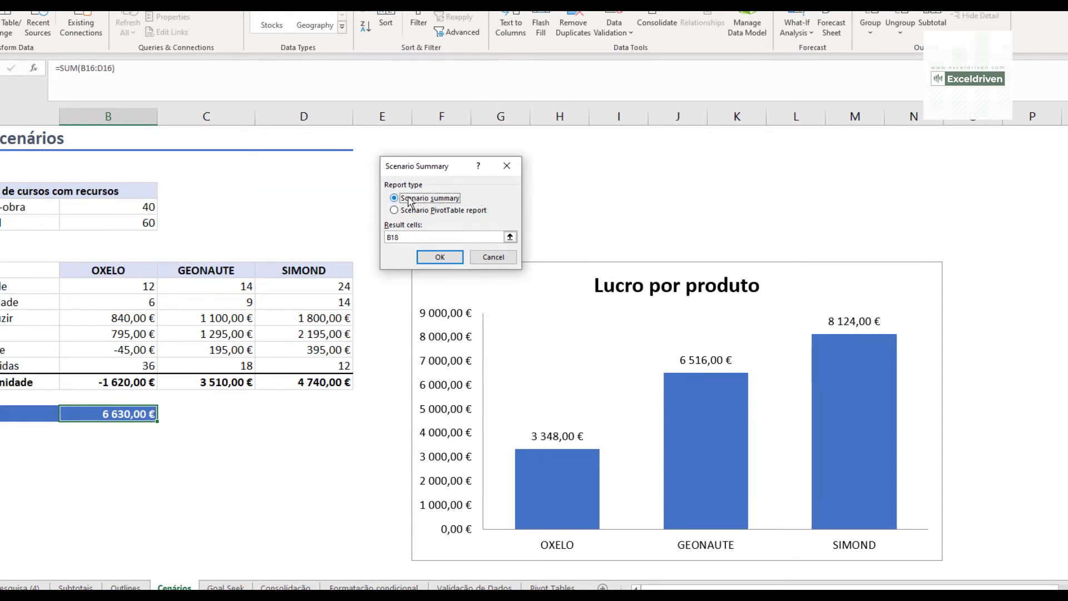
pyautogui.click(405, 237)
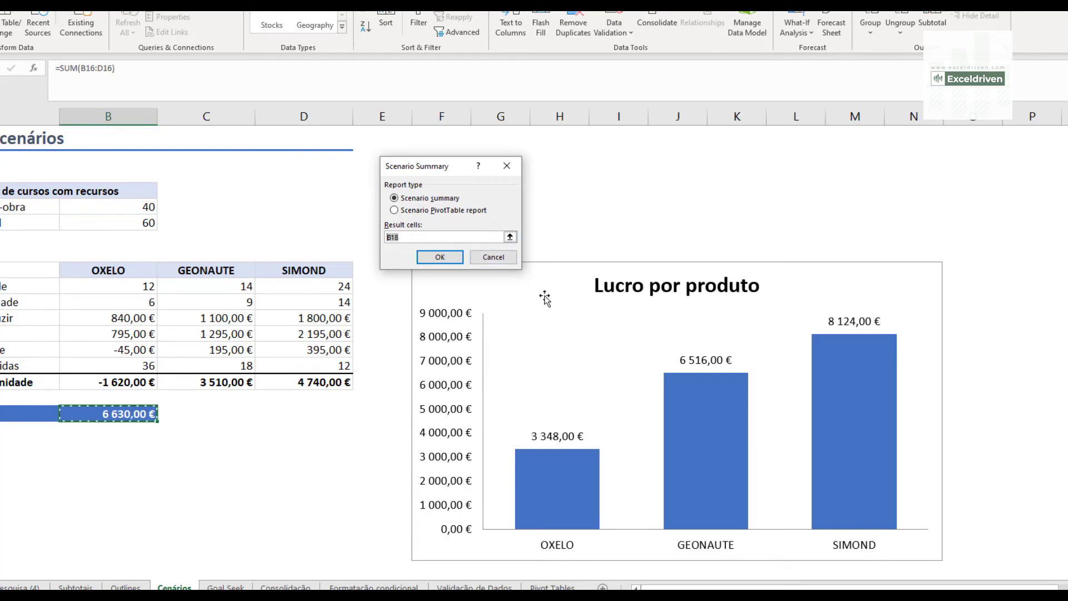
pyautogui.click(509, 237)
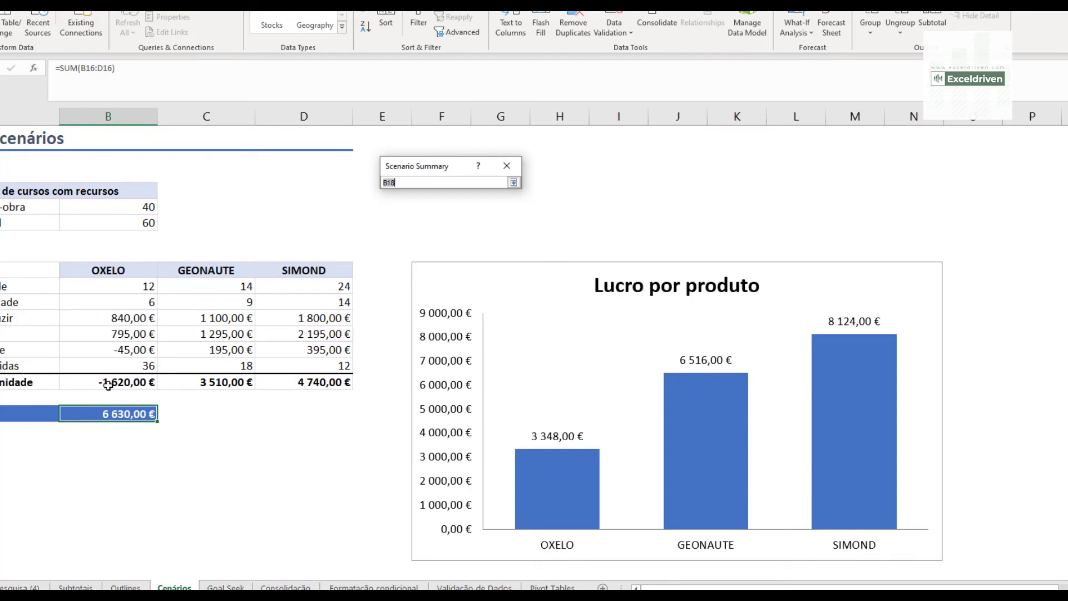
pyautogui.moveTo(98, 384); pyautogui.dragTo(299, 387)
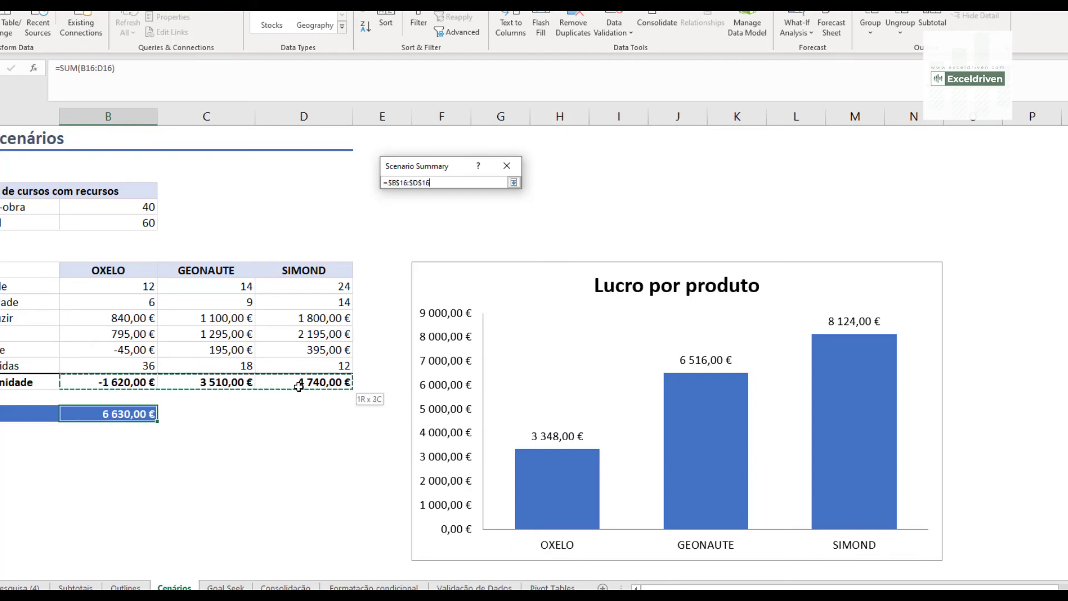
pyautogui.keyDown('ctrl'); pyautogui.click(112, 412); pyautogui.keyUp('ctrl')
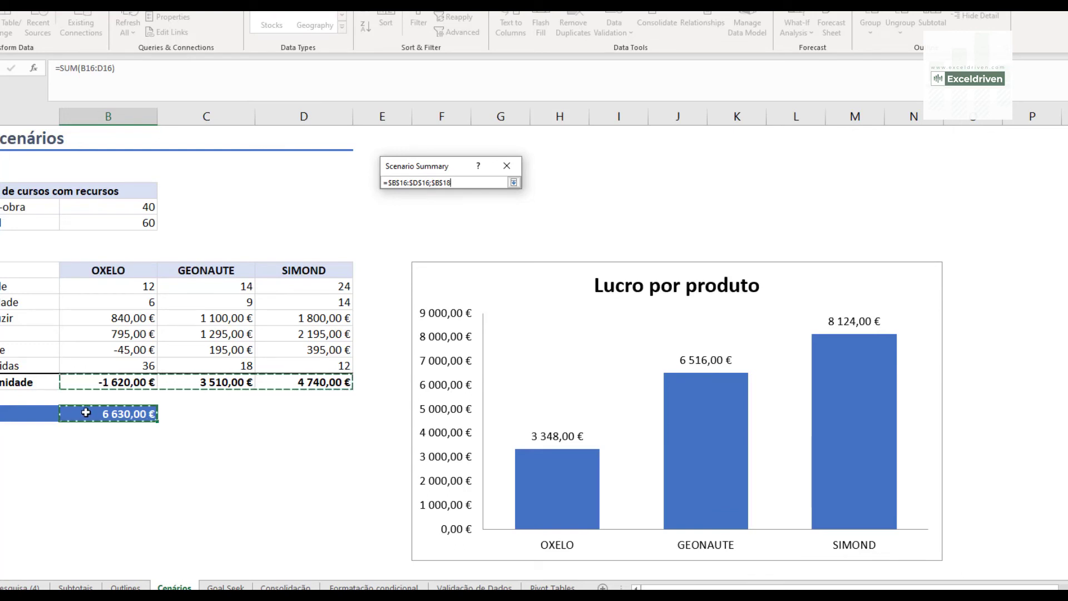
pyautogui.click(514, 182)
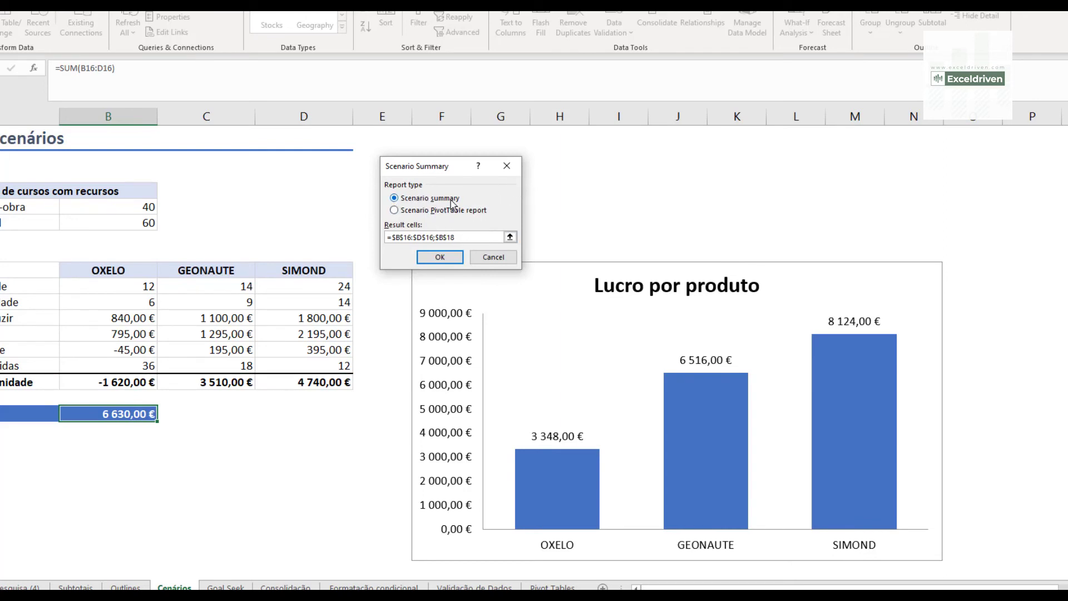
pyautogui.click(440, 262)
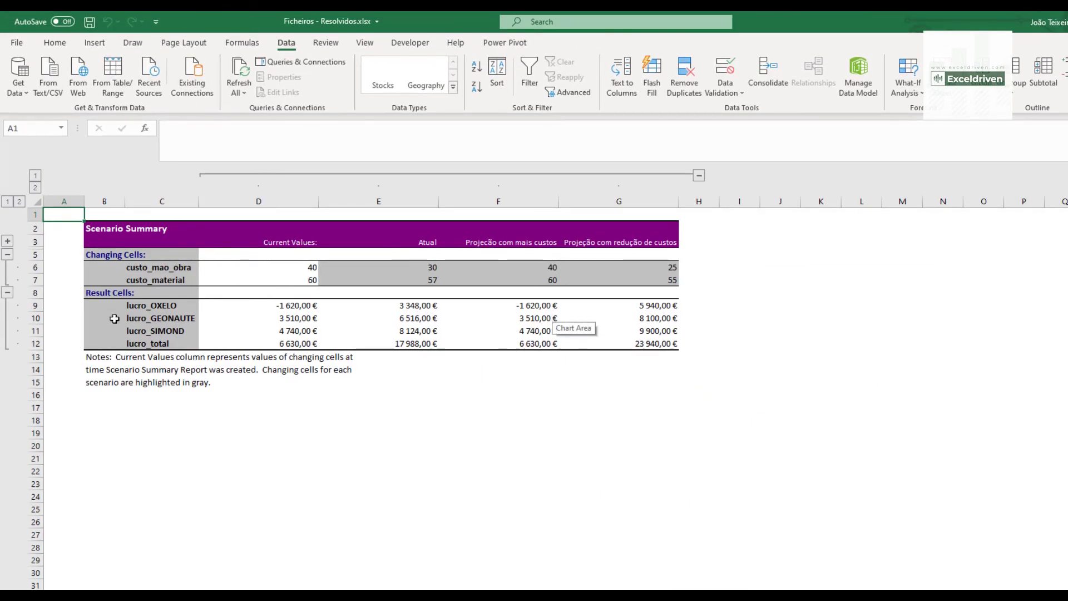
pyautogui.click(7, 254)
pyautogui.click(7, 267)
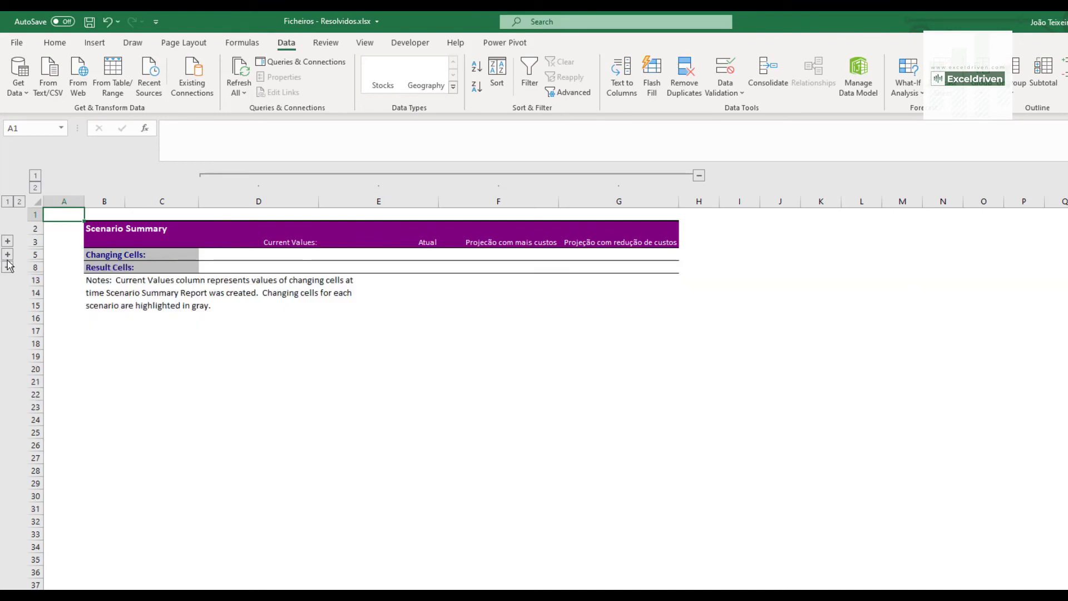
pyautogui.click(7, 254)
pyautogui.click(7, 293)
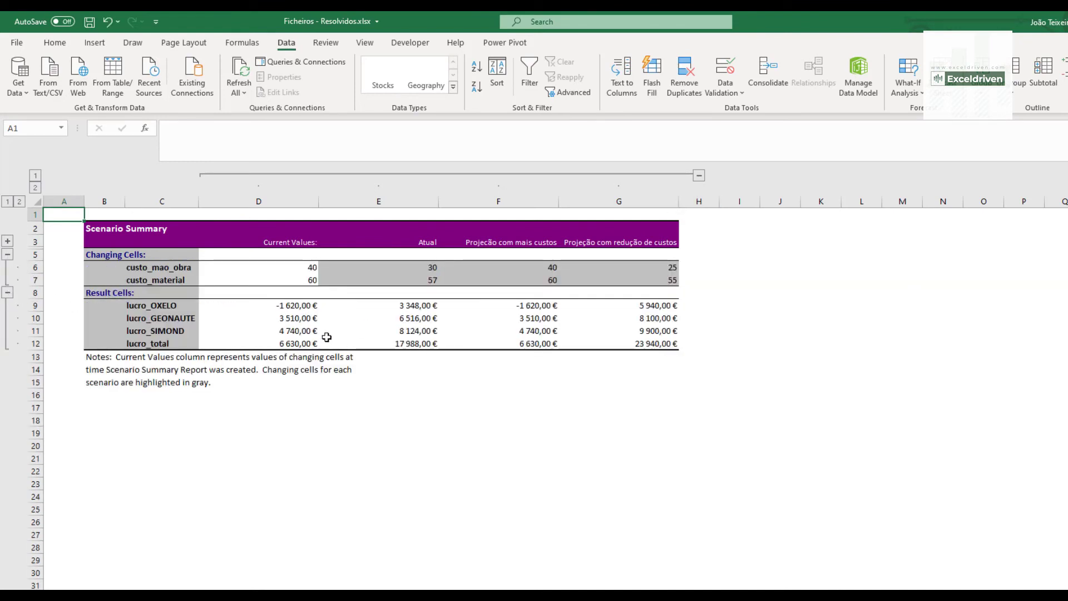
pyautogui.moveTo(310, 266); pyautogui.dragTo(302, 342)
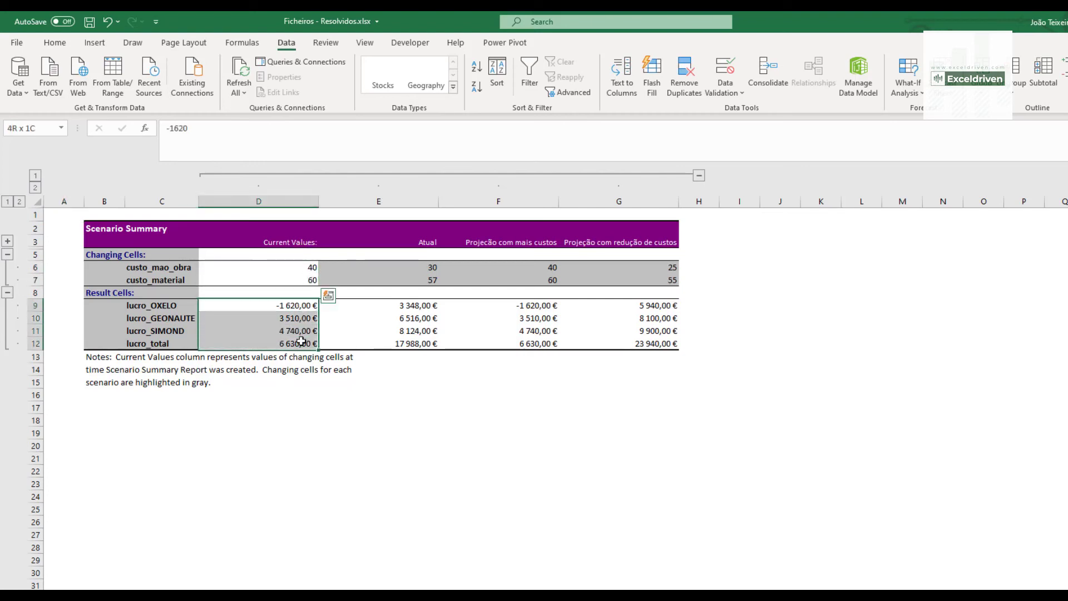
pyautogui.moveTo(303, 306); pyautogui.dragTo(296, 342)
pyautogui.click(295, 343)
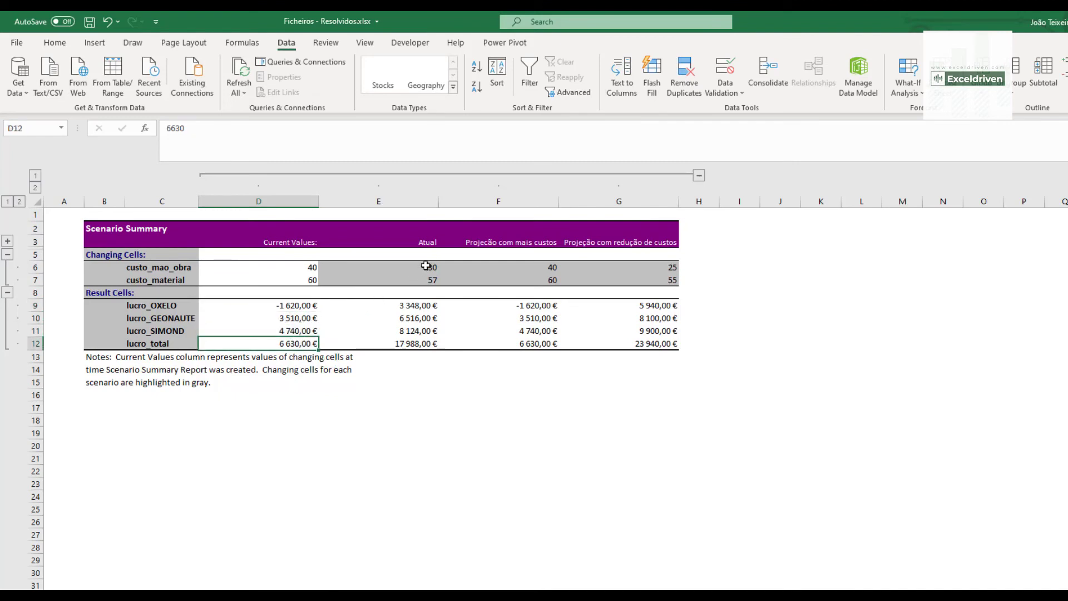
pyautogui.moveTo(425, 269); pyautogui.dragTo(427, 280)
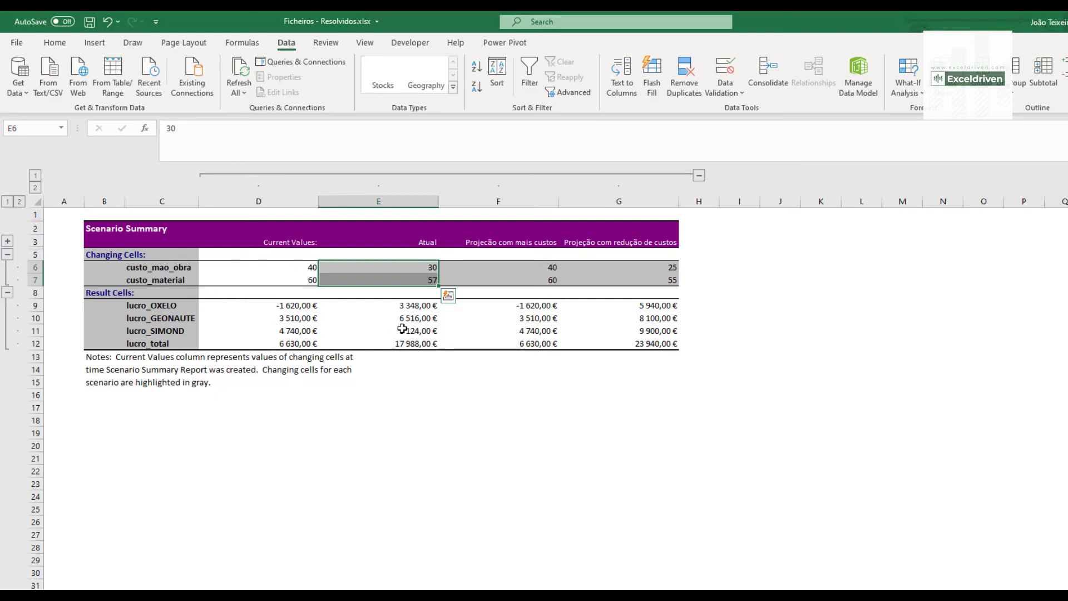
pyautogui.moveTo(413, 305); pyautogui.dragTo(416, 345)
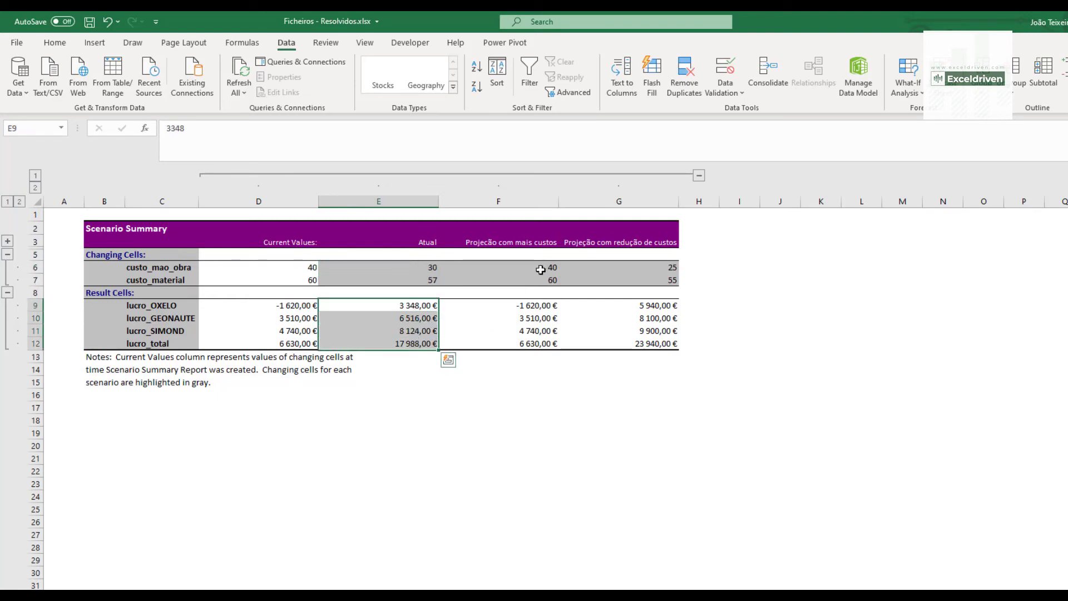
pyautogui.moveTo(543, 267); pyautogui.dragTo(543, 343)
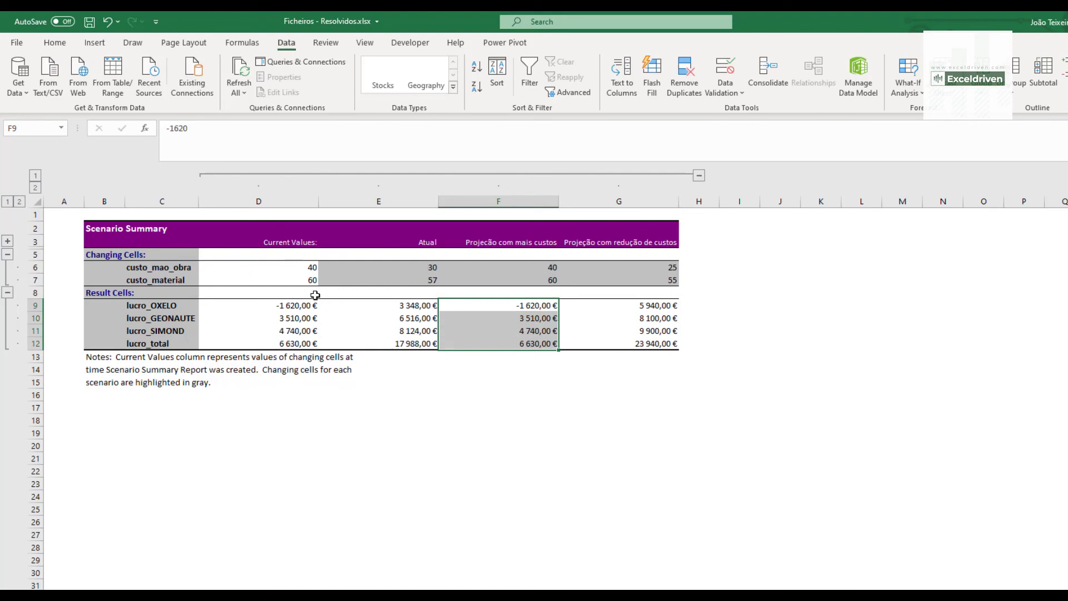
pyautogui.moveTo(669, 305); pyautogui.dragTo(664, 340)
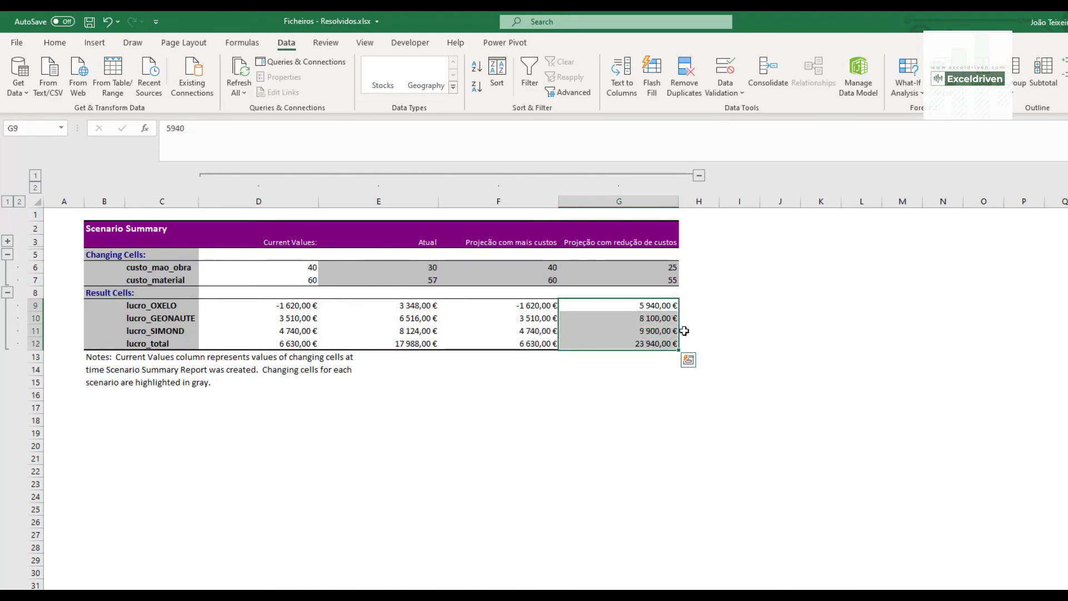